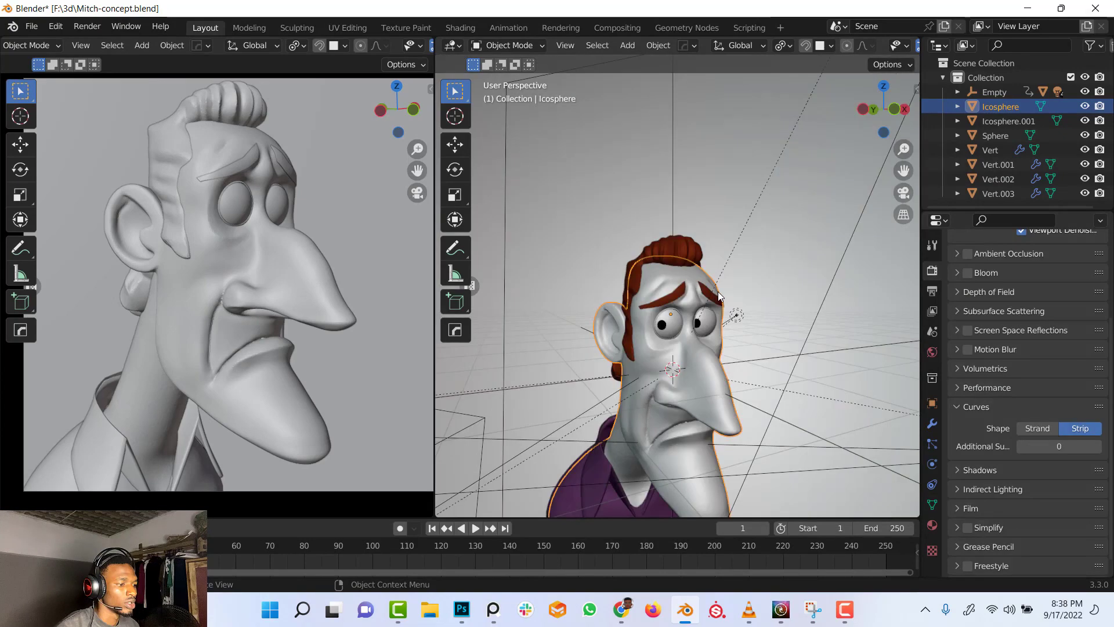
Duplicate the head mesh in place as Icosphere.002 and move it into a new Collection 2
middle_drag(718, 291, 705, 278)
scroll(700, 293, up, 2)
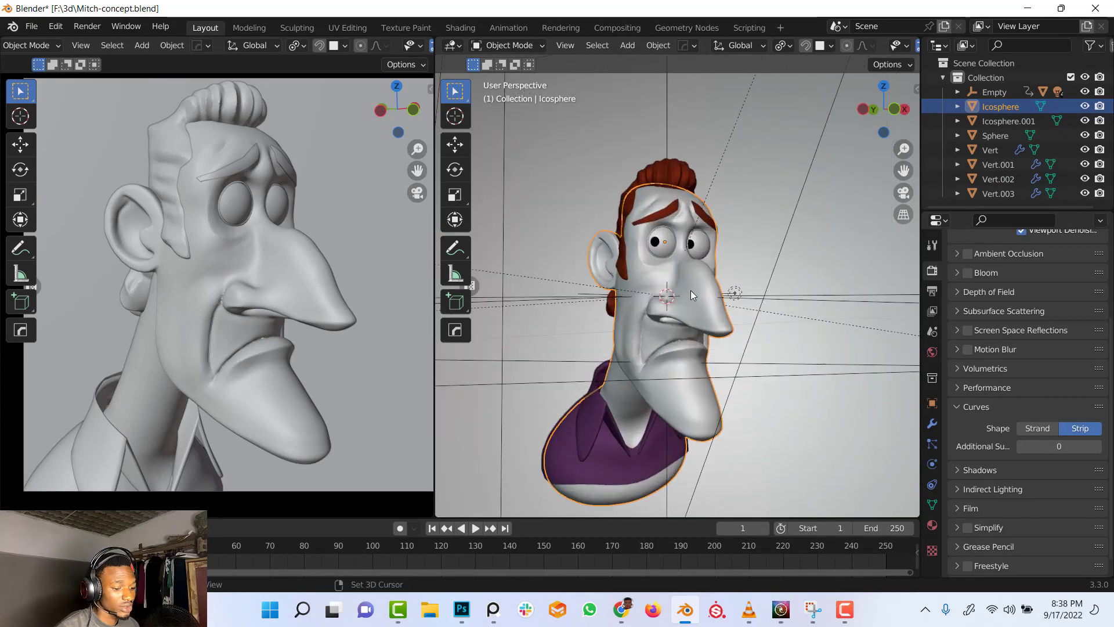
key(shift+d)
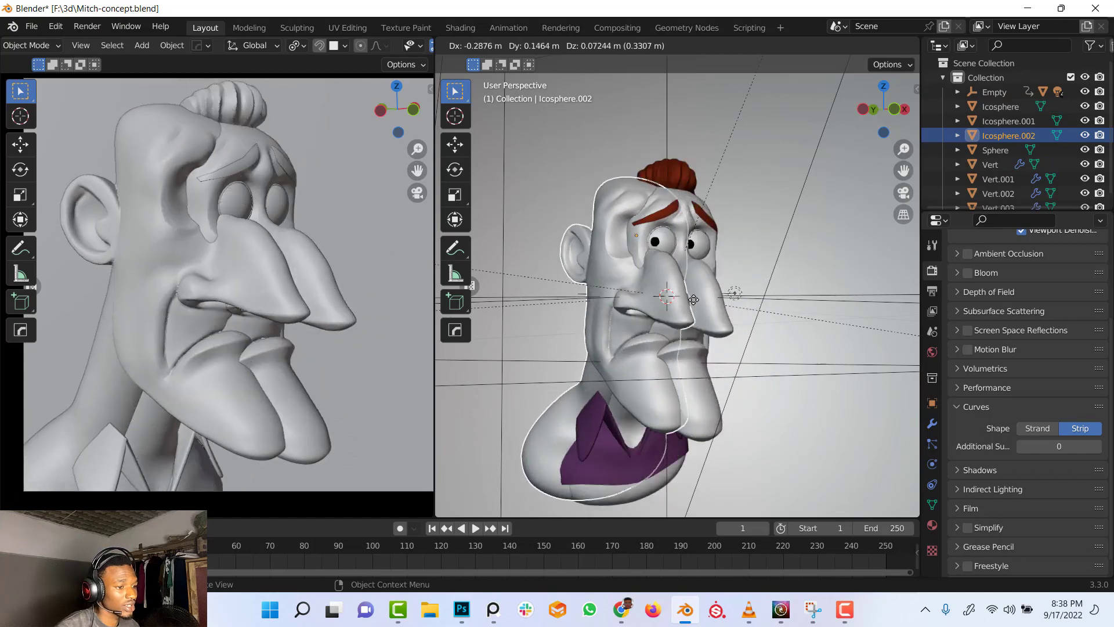
right_click(691, 311)
key(m)
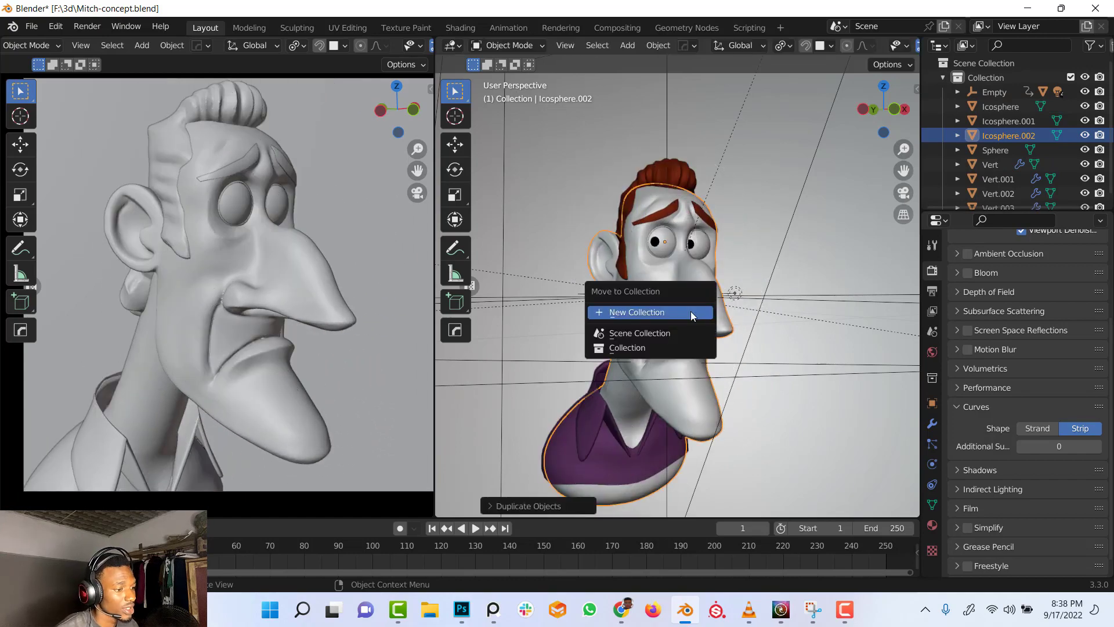
click(671, 312)
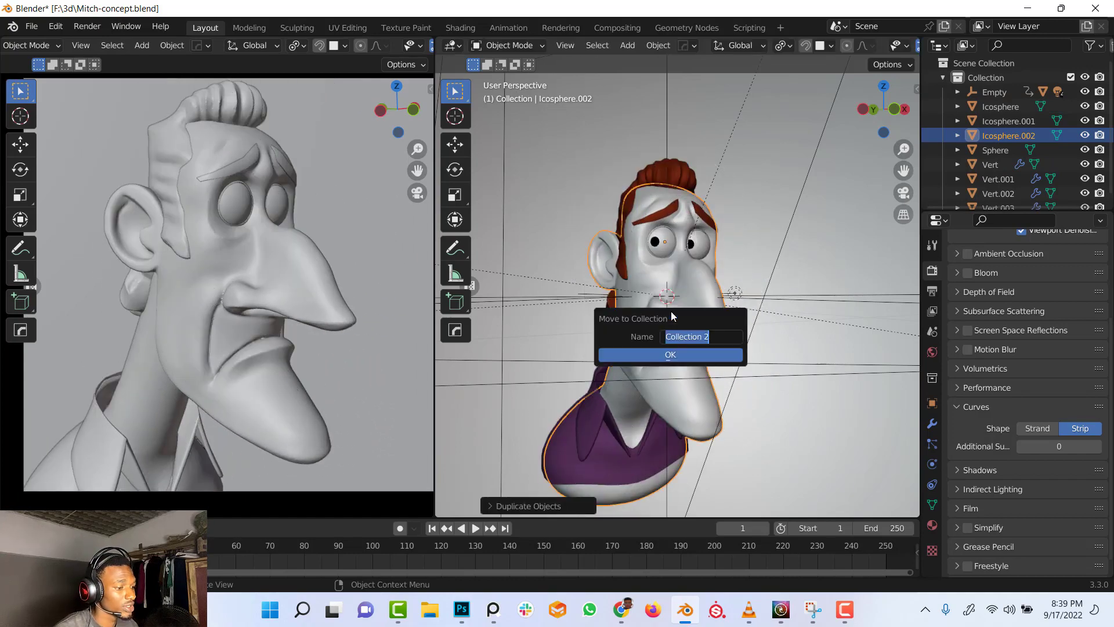
click(683, 359)
scroll(378, 49, down, 3)
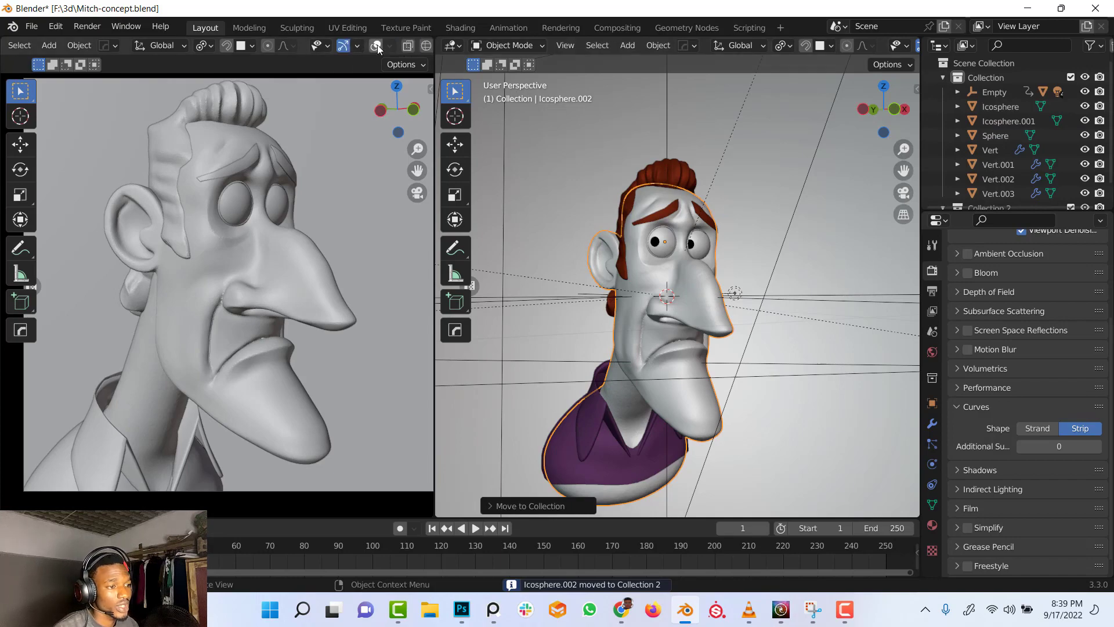
Turn on the wireframe overlay in the left camera view, zoom in on the triangles, then deselect
click(377, 46)
click(390, 45)
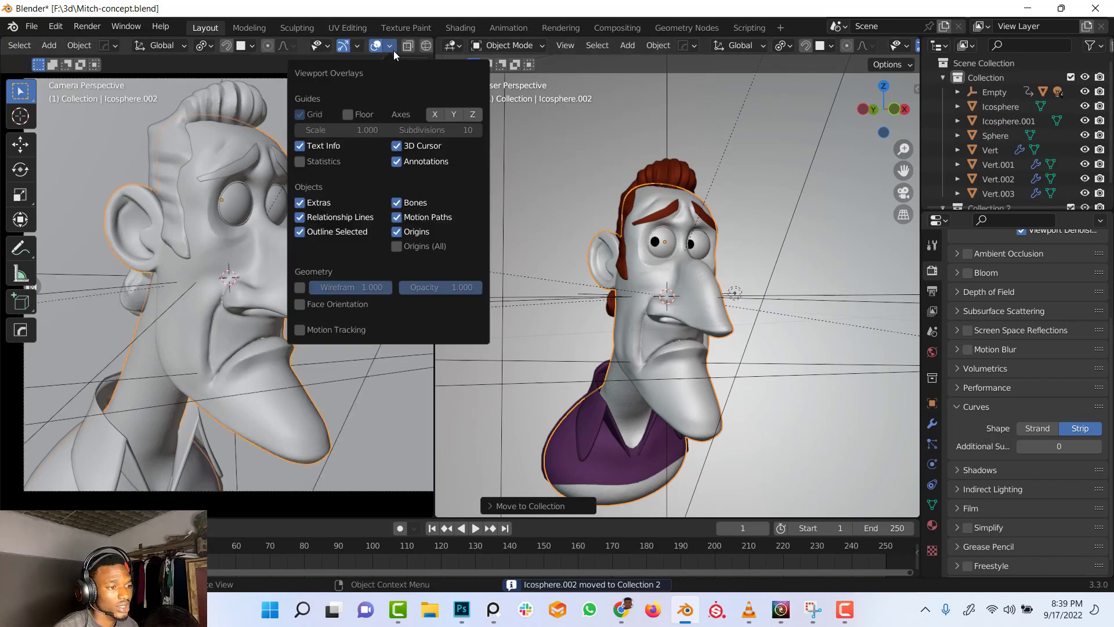
click(299, 287)
scroll(293, 290, up, 5)
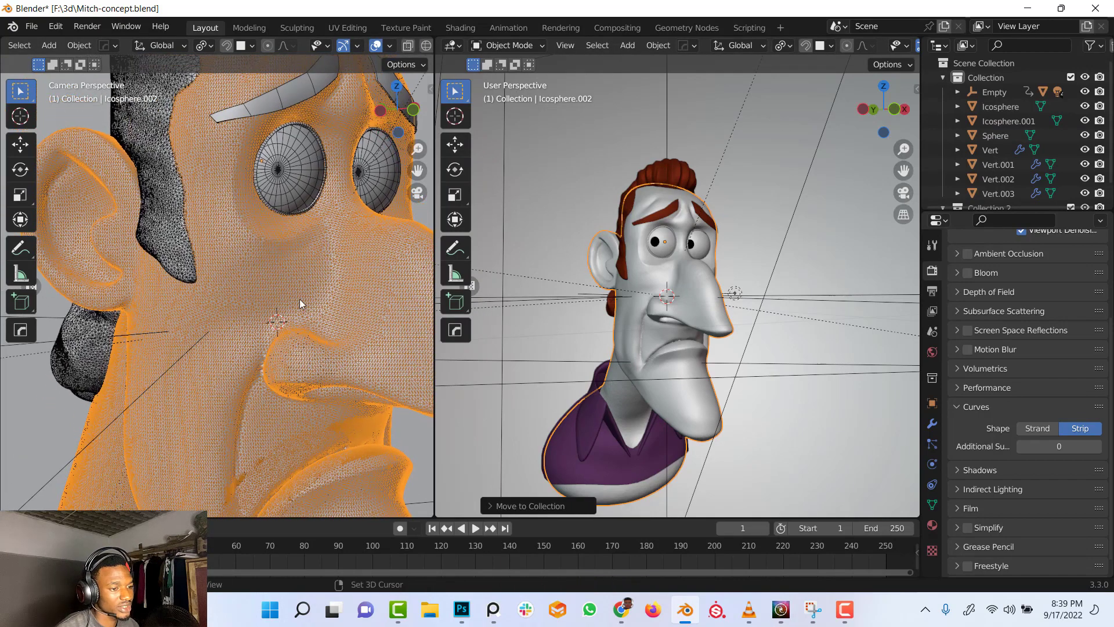
scroll(293, 296, down, 4)
scroll(252, 295, up, 5)
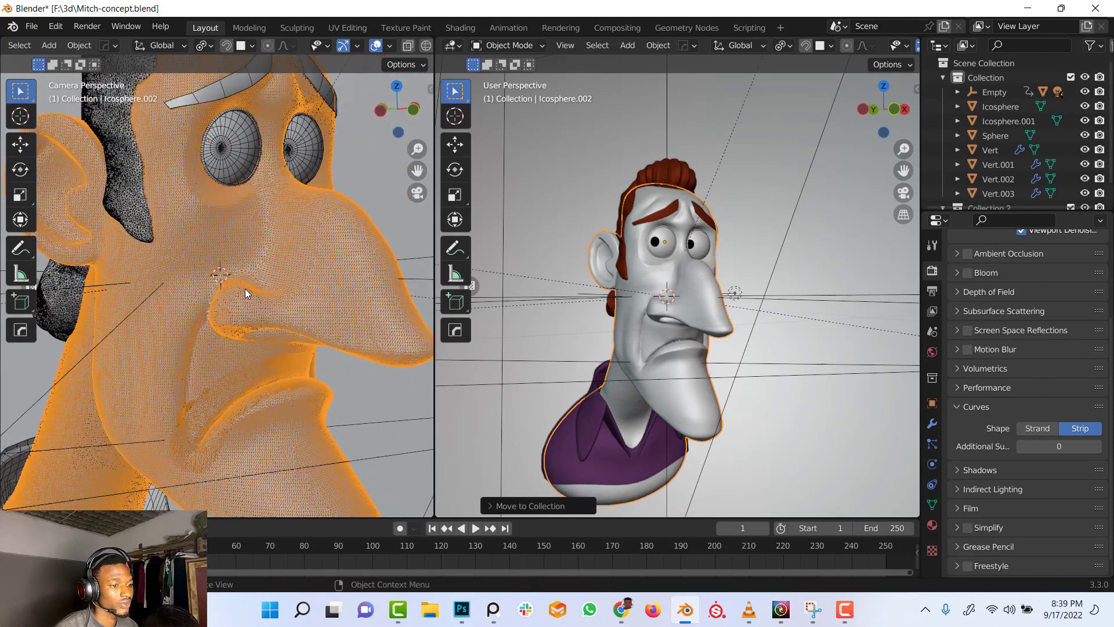
scroll(245, 293, up, 6)
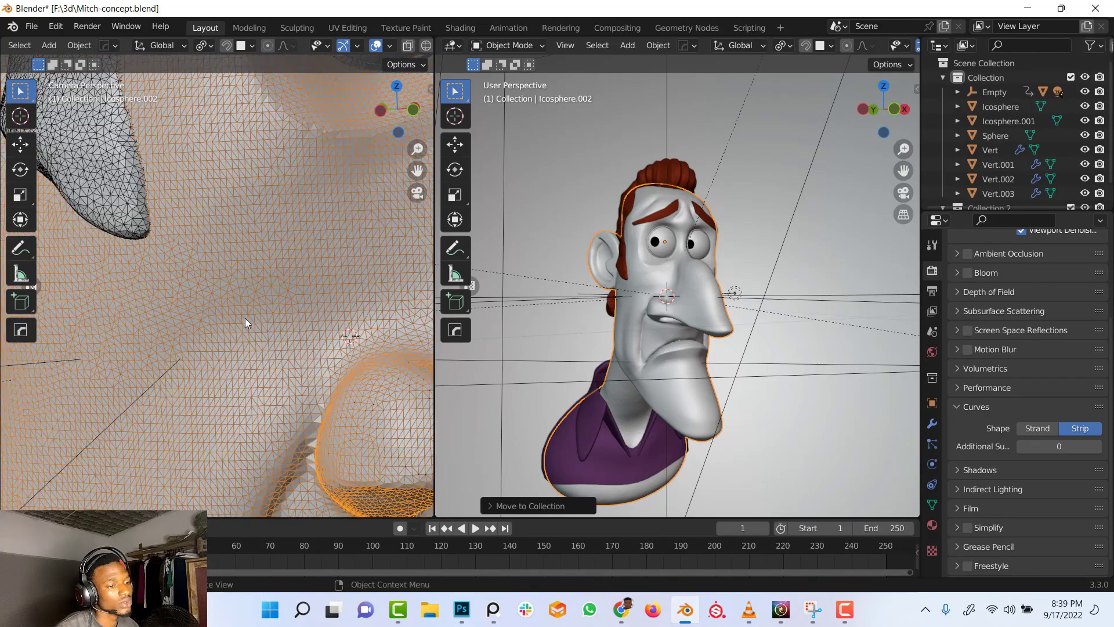
scroll(245, 323, down, 6)
scroll(273, 279, up, 2)
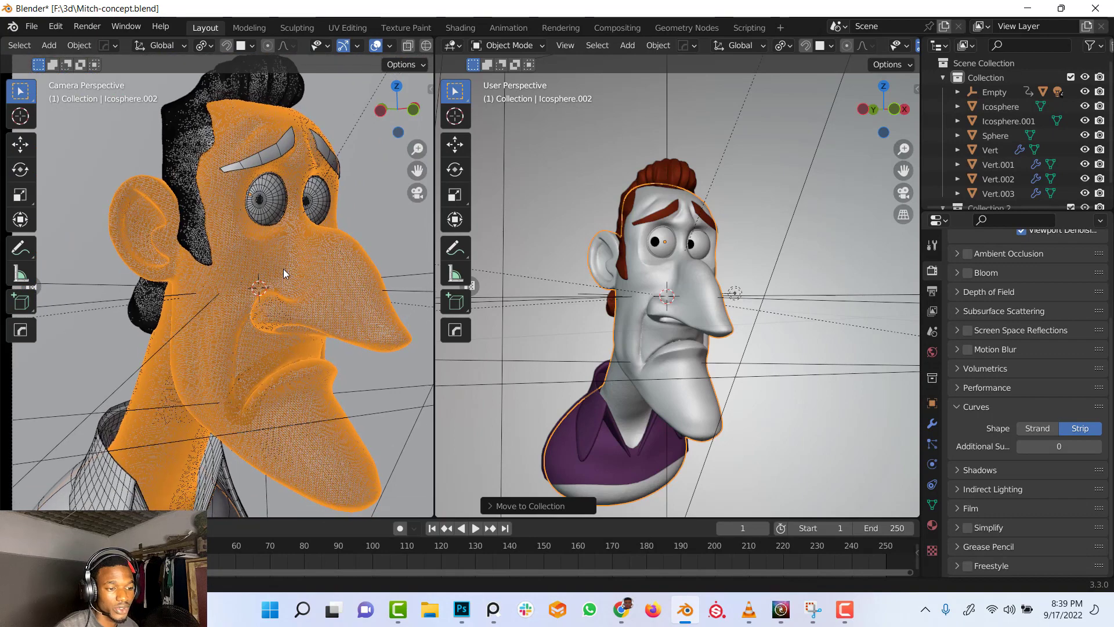
key(alt+a)
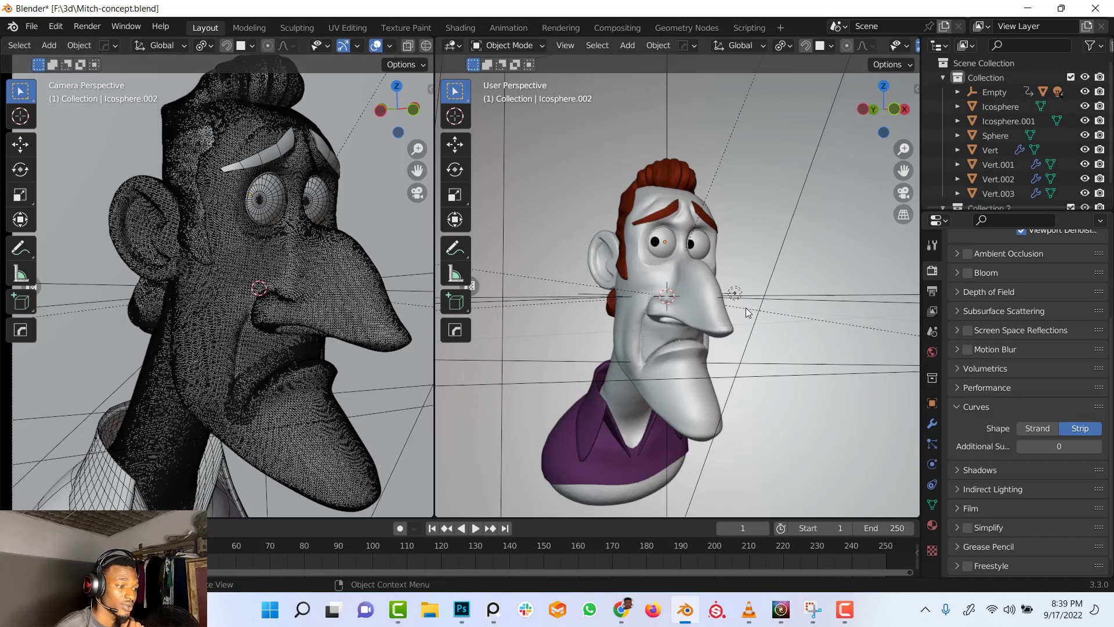
Run QuadriFlow Remesh on the head at 10000 faces, preserving symmetry, sharp edges and boundary
click(674, 301)
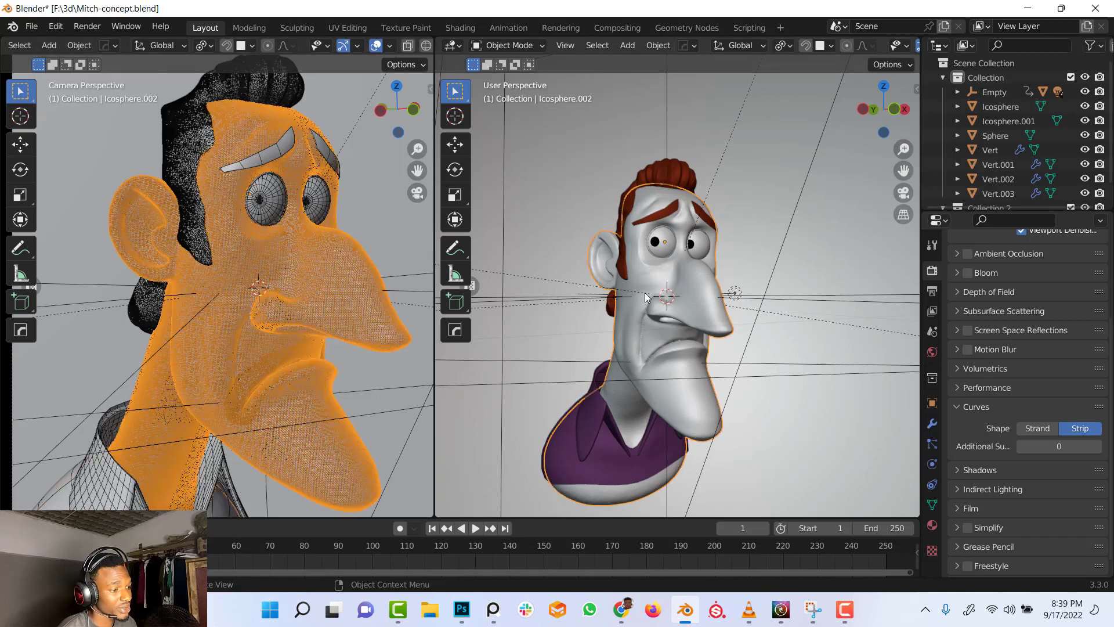
click(931, 504)
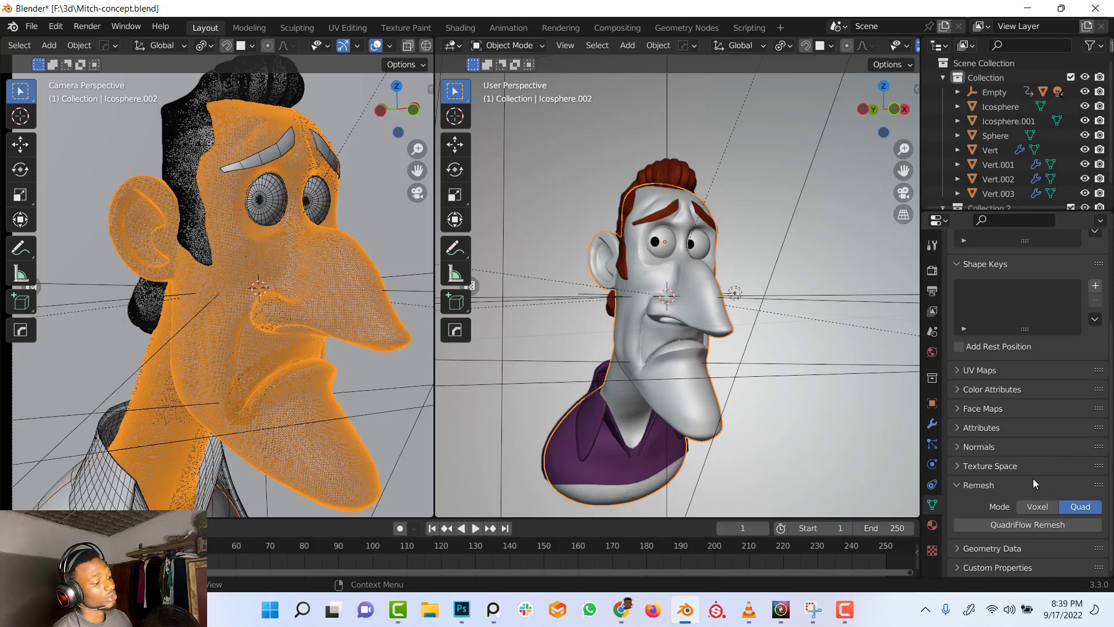
click(1047, 525)
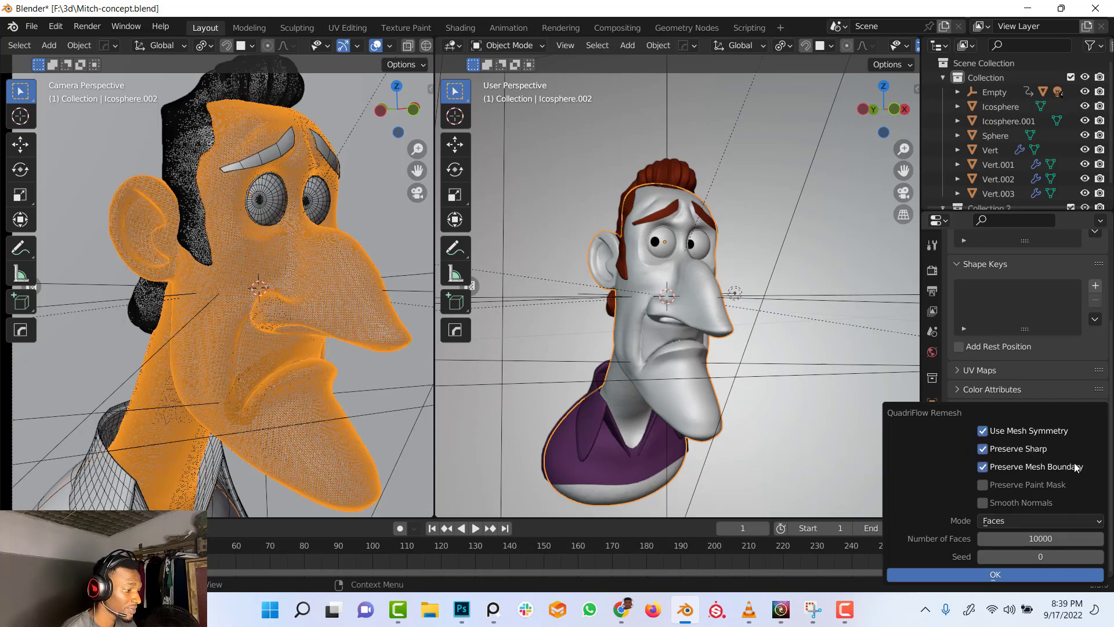
click(988, 573)
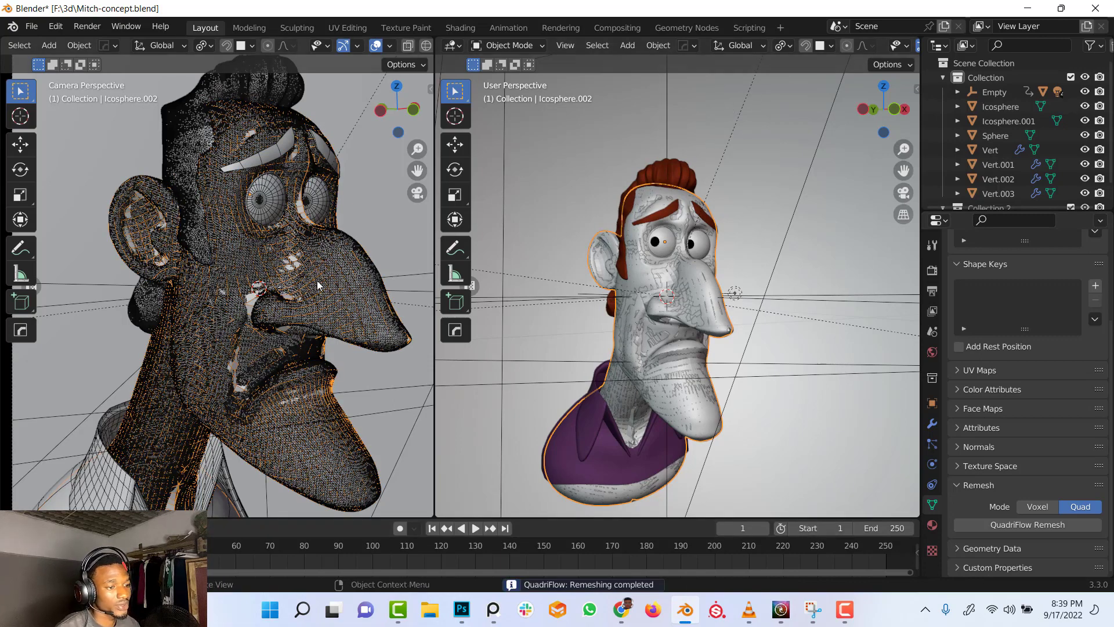
scroll(708, 311, up, 4)
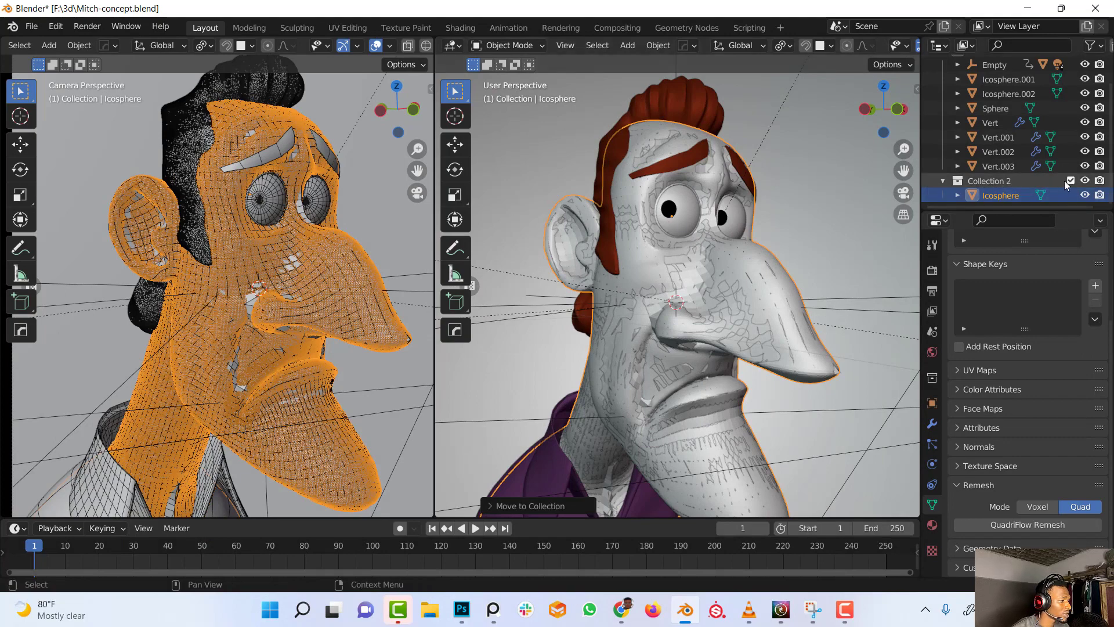
Hide Collection 2 and select the remeshed Icosphere.002 head
click(1072, 180)
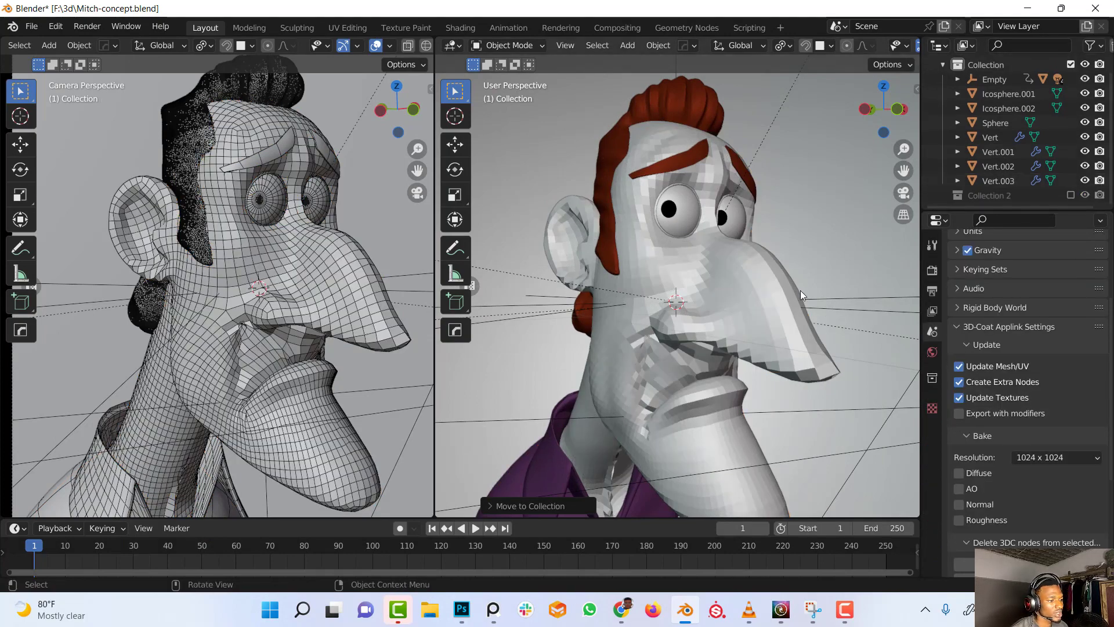
middle_drag(814, 301, 805, 284)
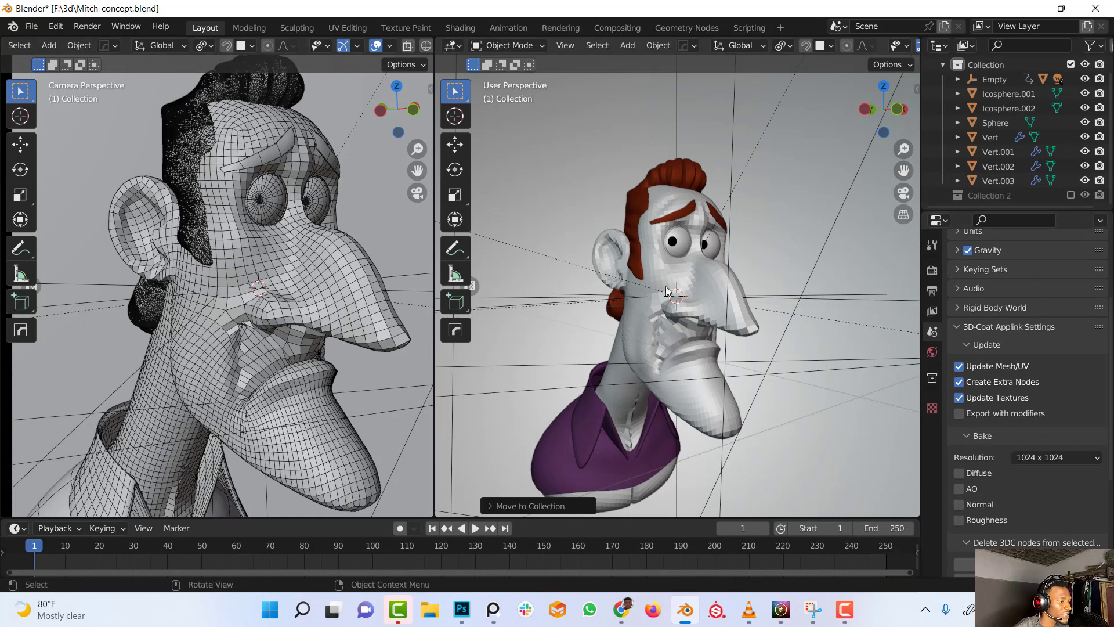
click(803, 359)
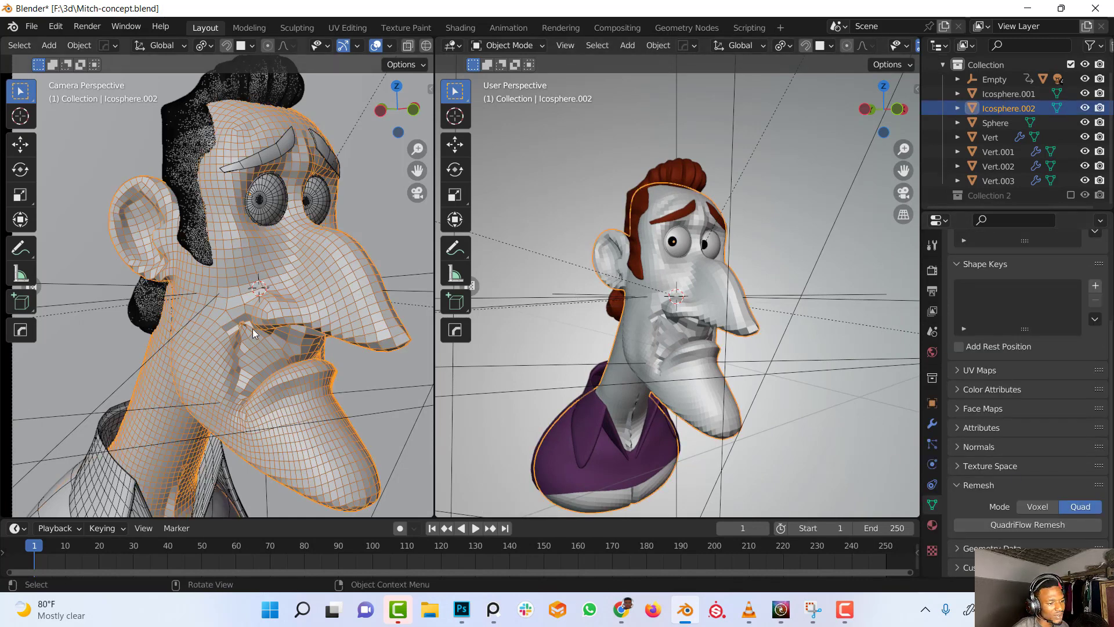
scroll(255, 337, up, 1)
scroll(255, 336, up, 1)
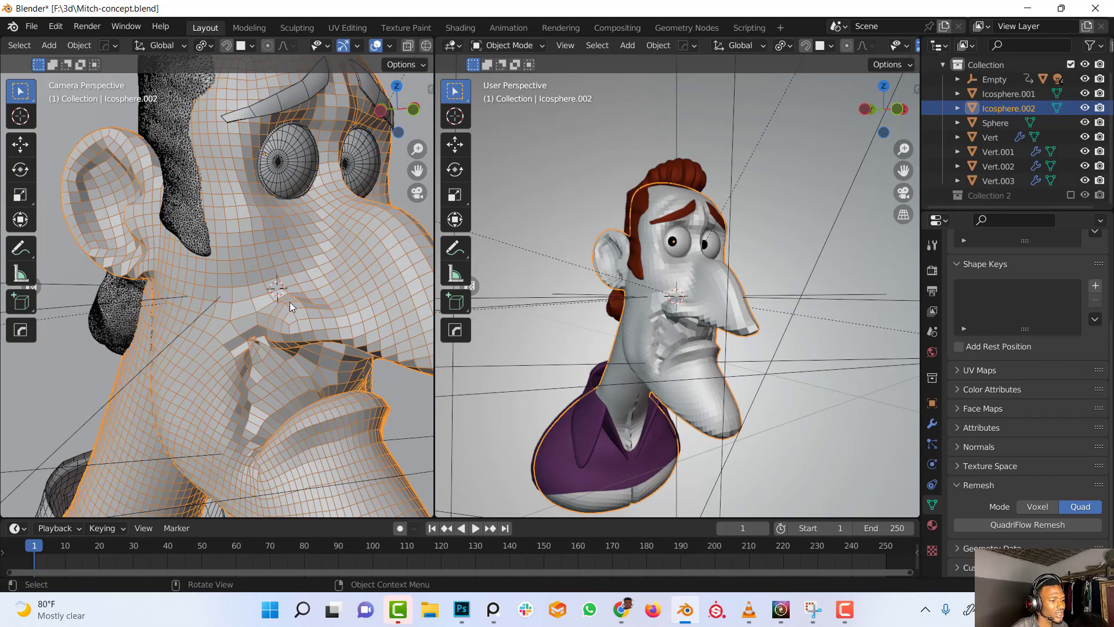
scroll(290, 302, down, 3)
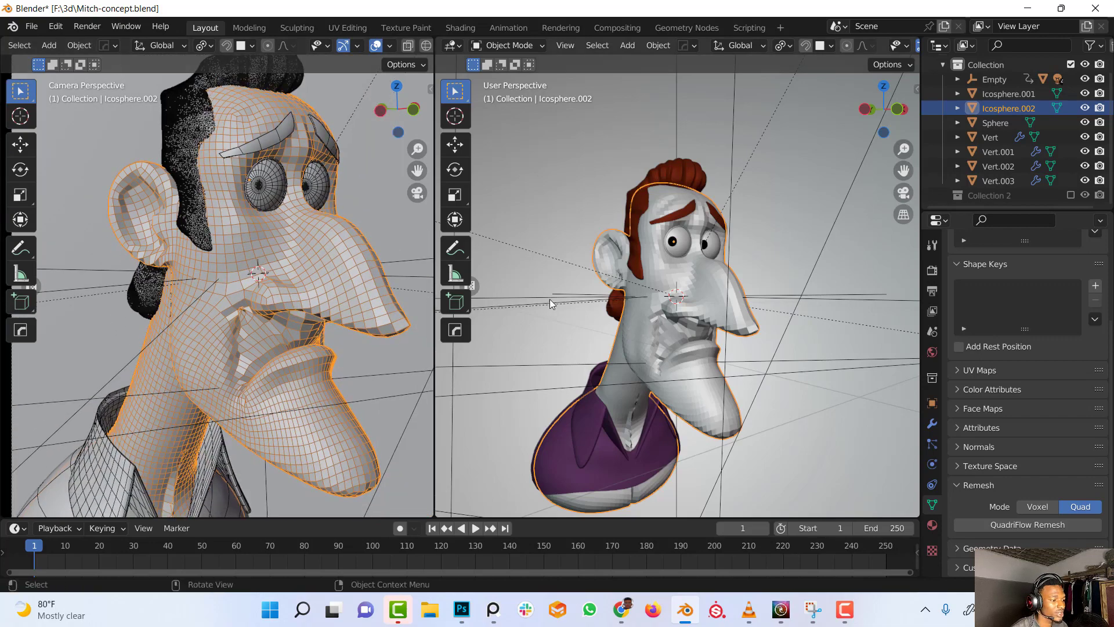
Turn off overlays in the left view and apply Shade Smooth to the remeshed head
click(380, 50)
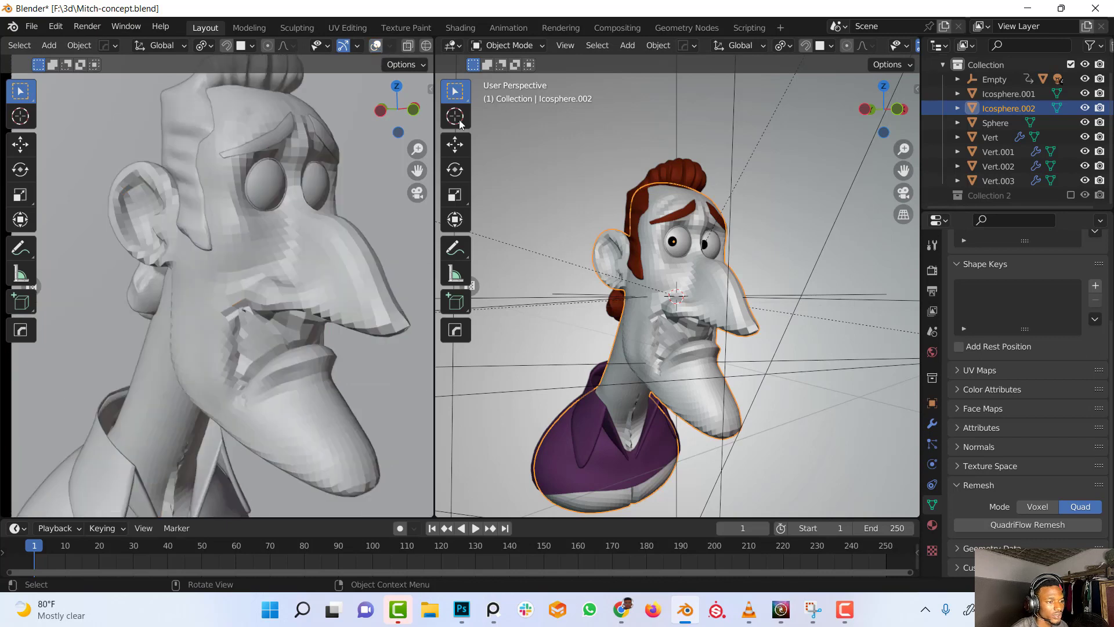
right_click(673, 290)
click(662, 277)
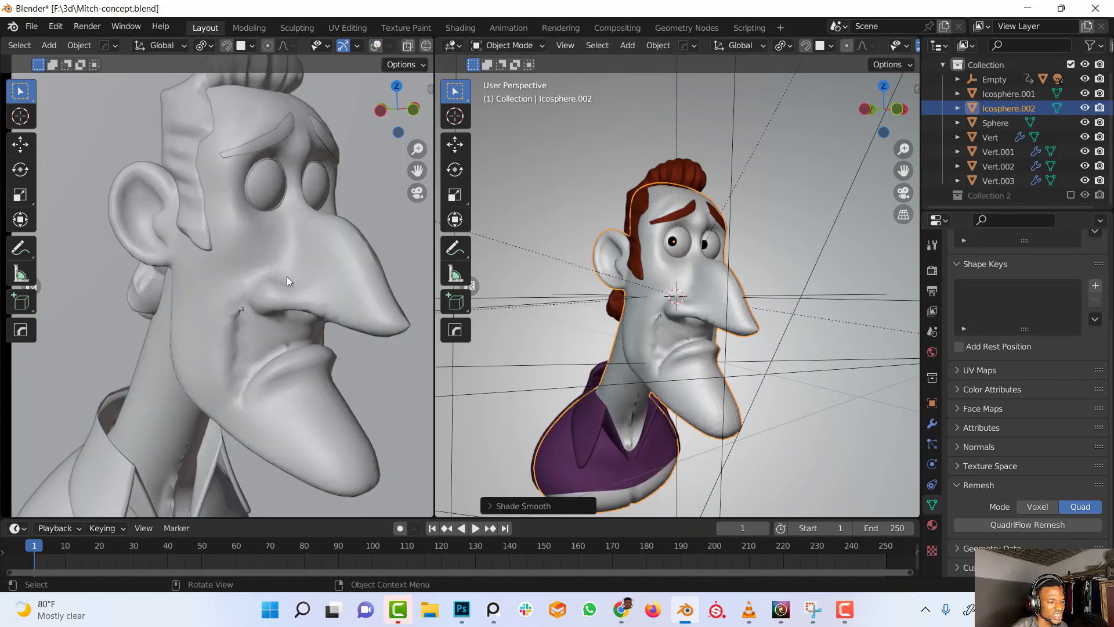
scroll(689, 317, up, 3)
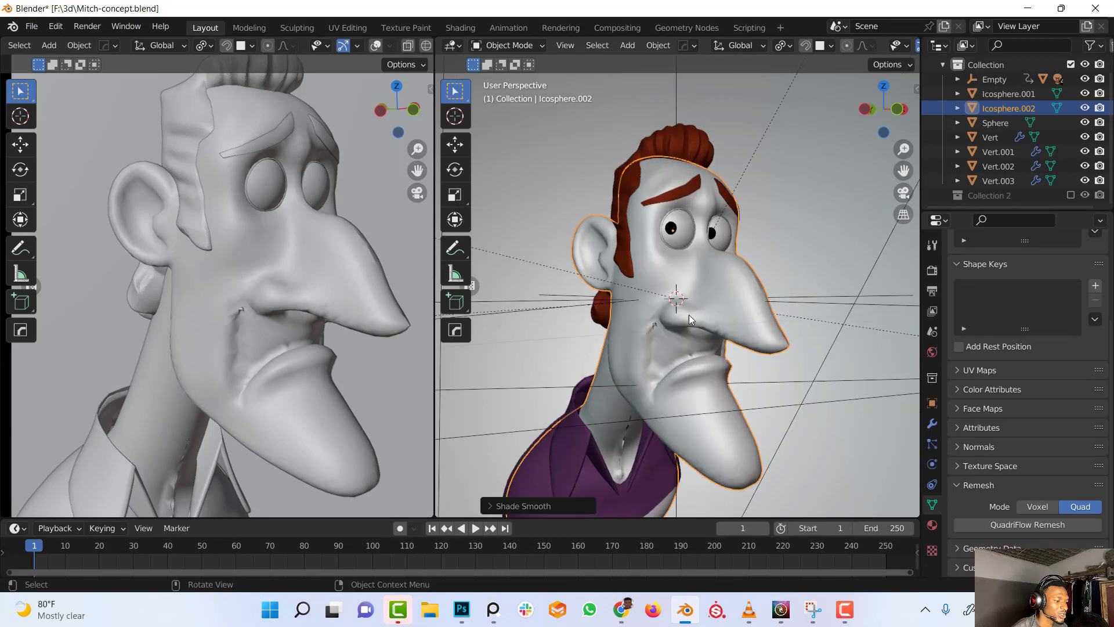
shift+middle_drag(701, 344, 689, 318)
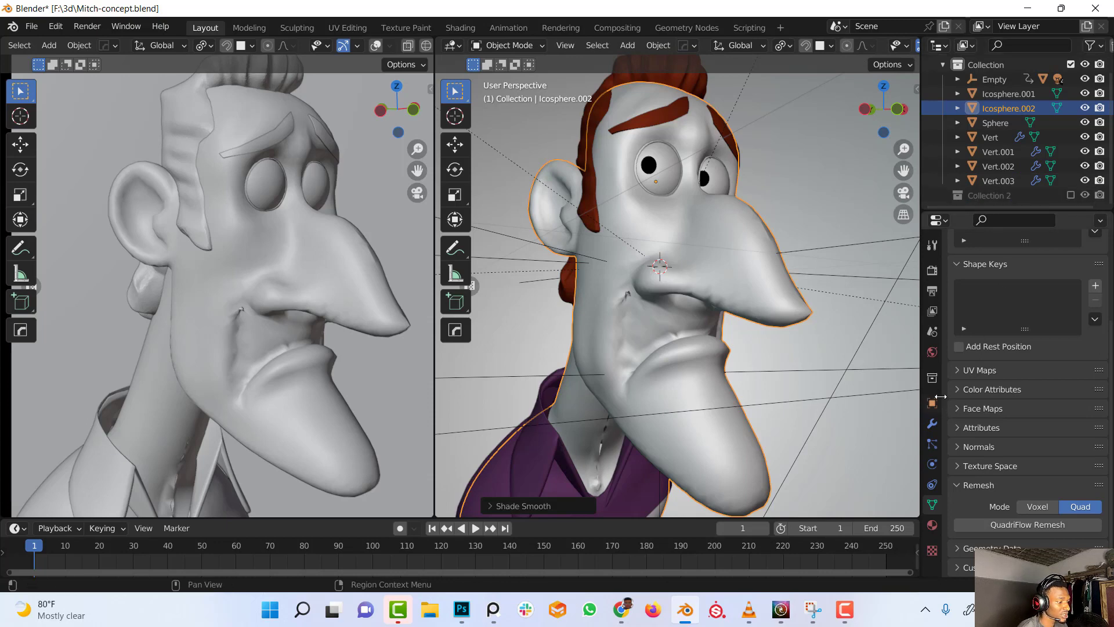
Add a Subdivision Surface modifier followed by a Shrinkwrap modifier to Icosphere.002
click(932, 423)
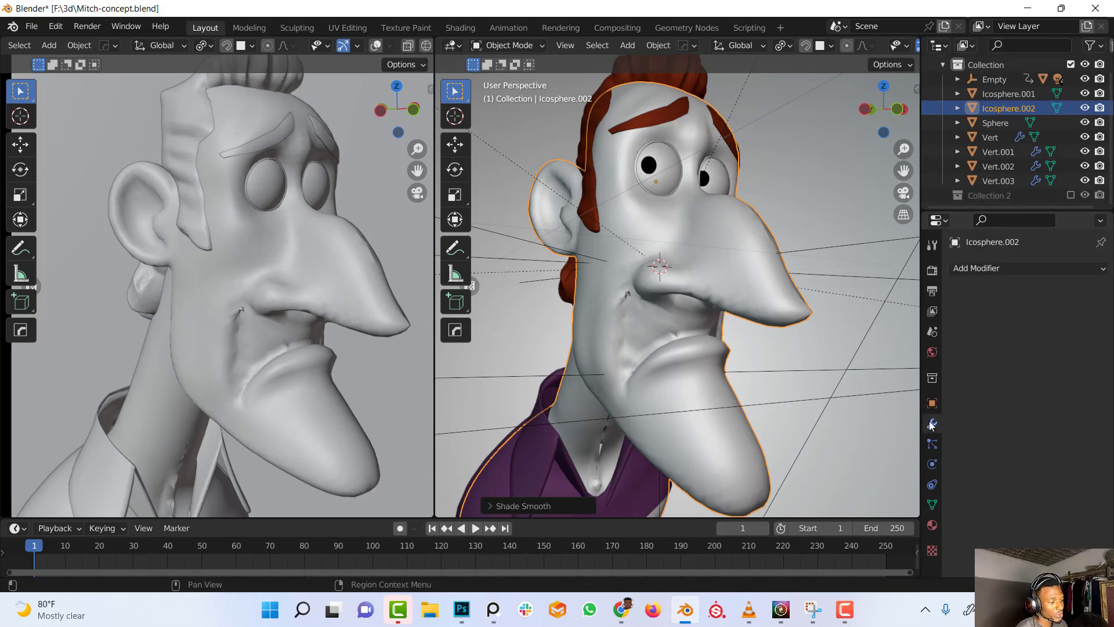
click(966, 268)
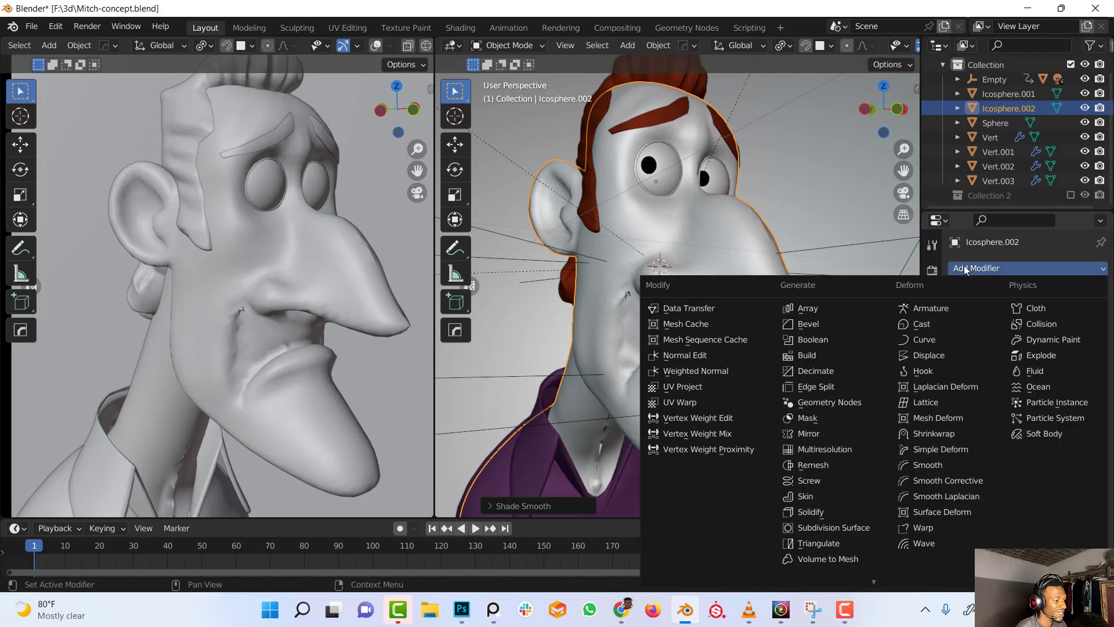
click(834, 528)
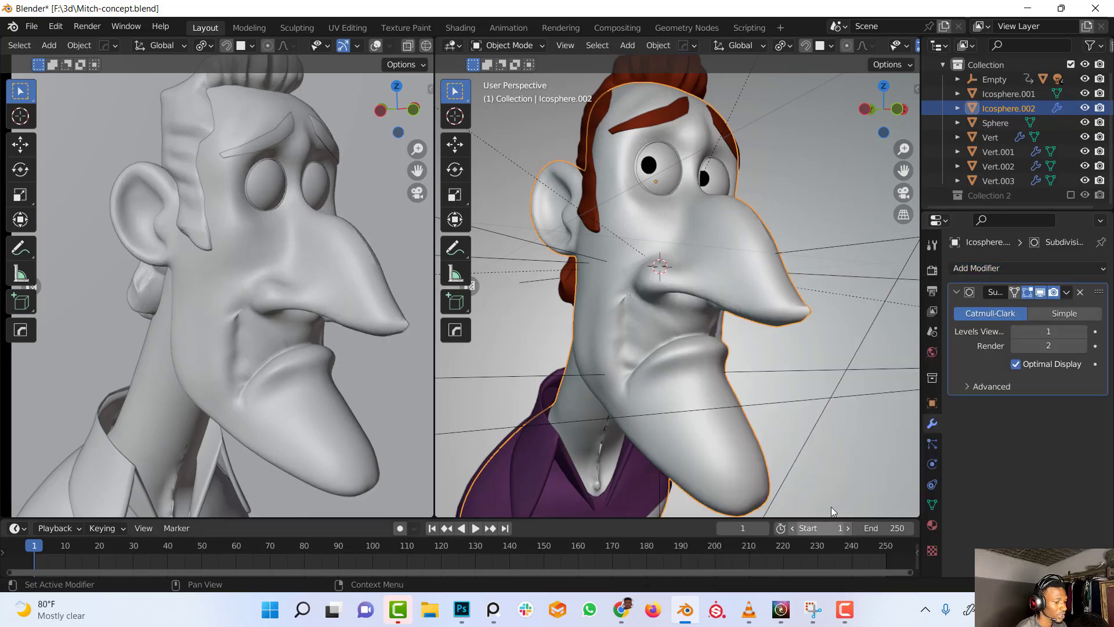
click(996, 269)
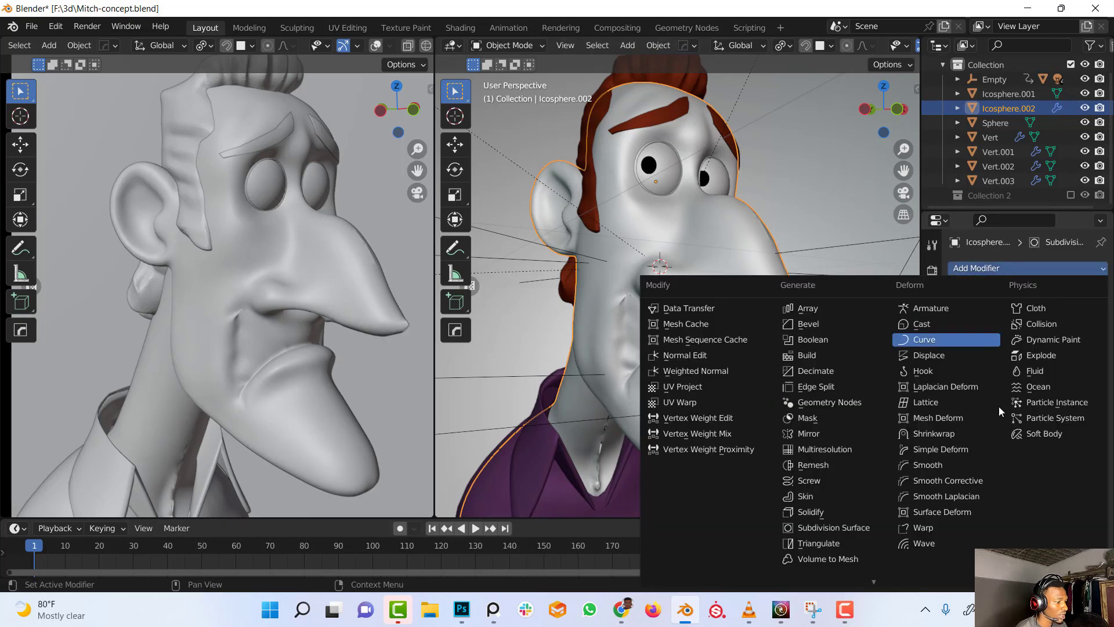
click(935, 433)
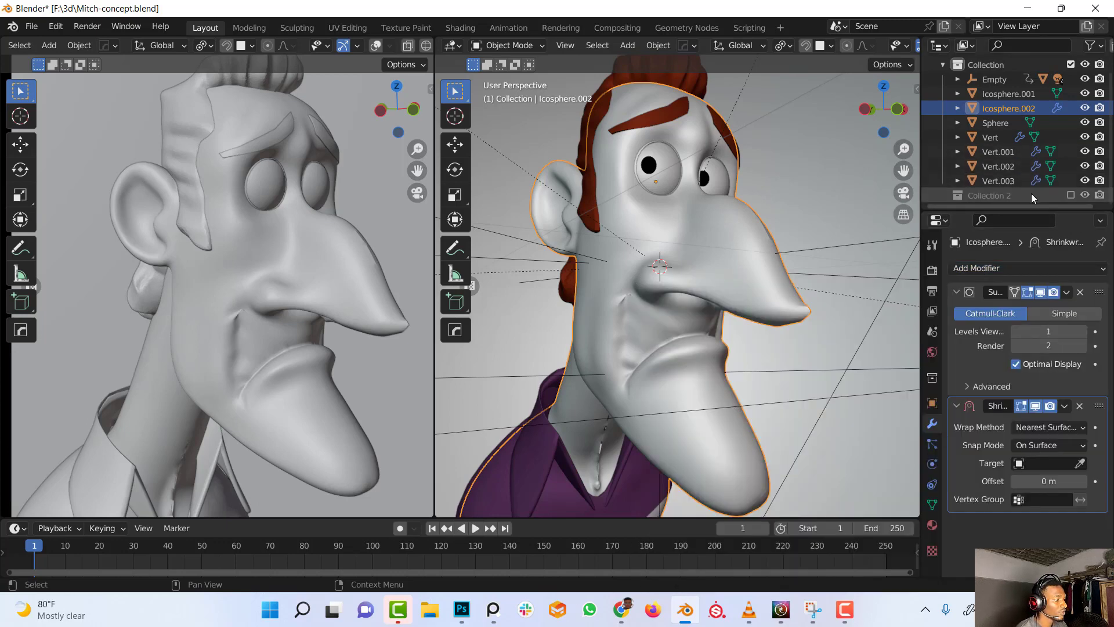
Set the Shrinkwrap target to Icosphere, briefly revealing Collection 2 to pick it
click(1071, 195)
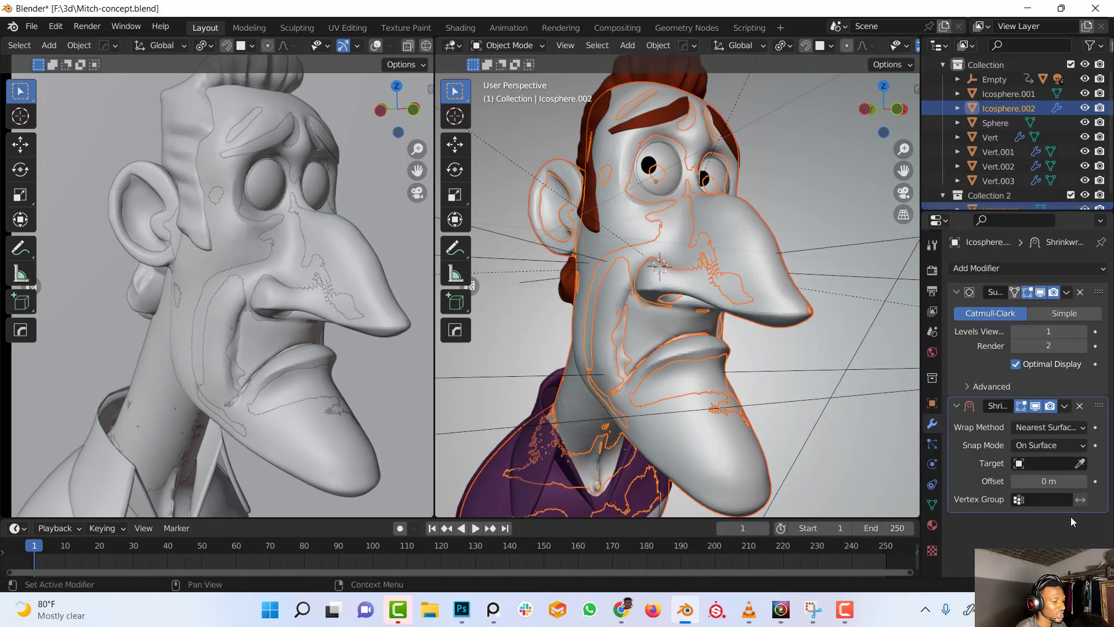
click(1080, 463)
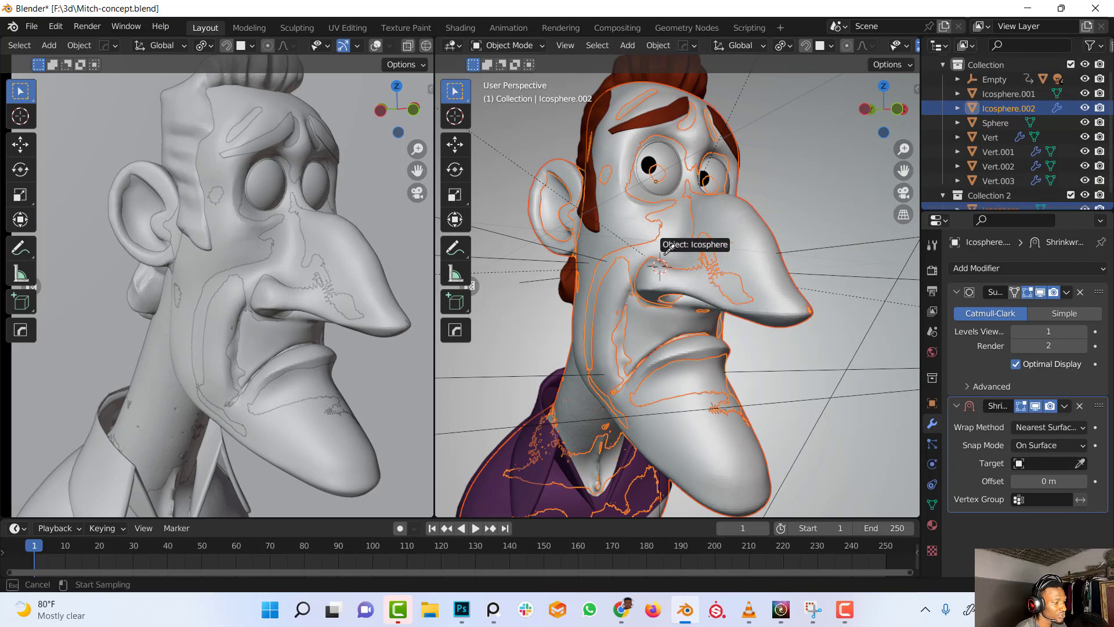
click(730, 214)
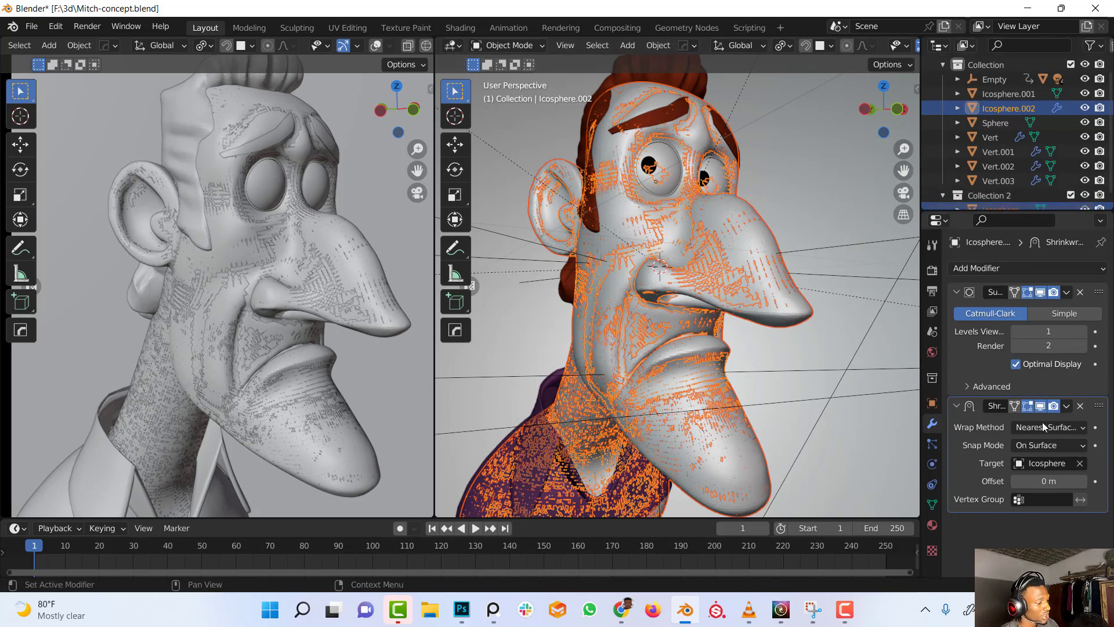
click(1071, 195)
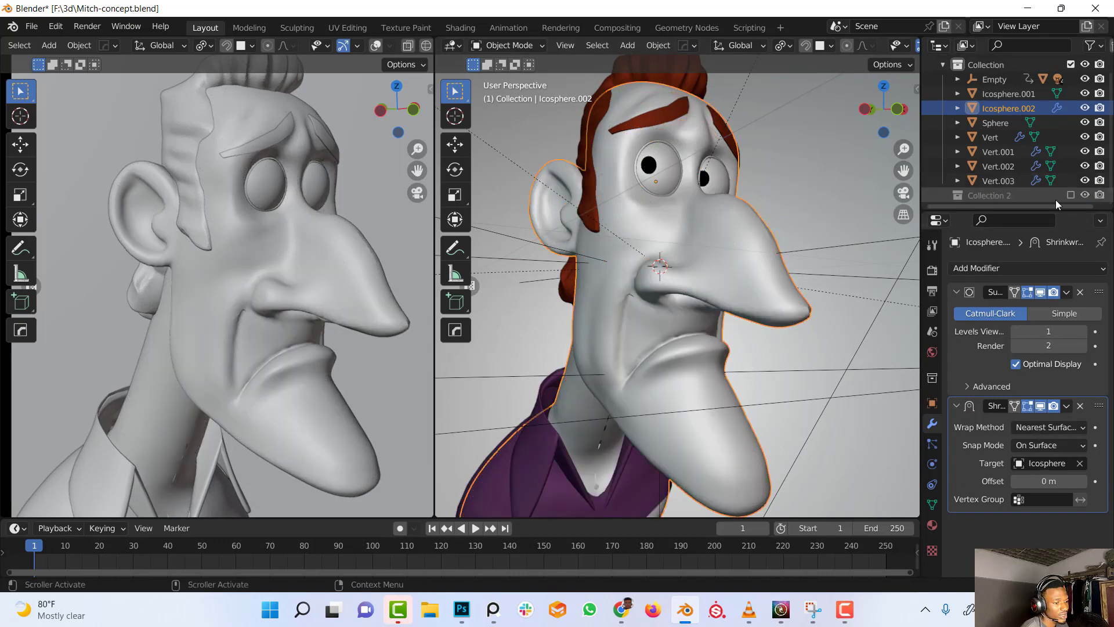
Show overlays in the camera view and raise the subdivision viewport level to 3
click(376, 45)
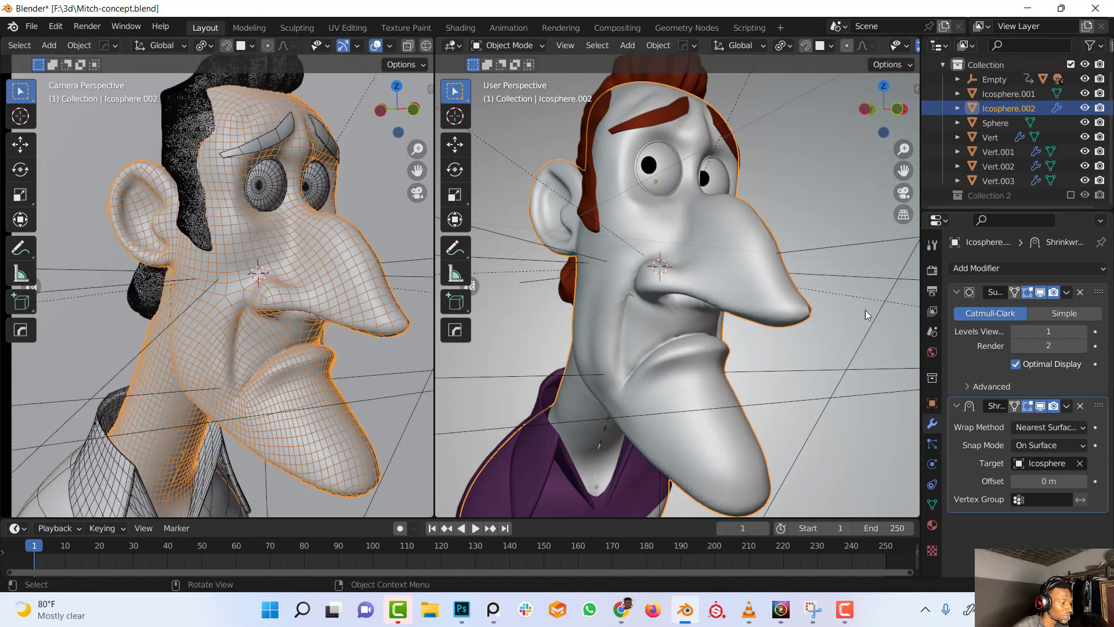
click(1084, 331)
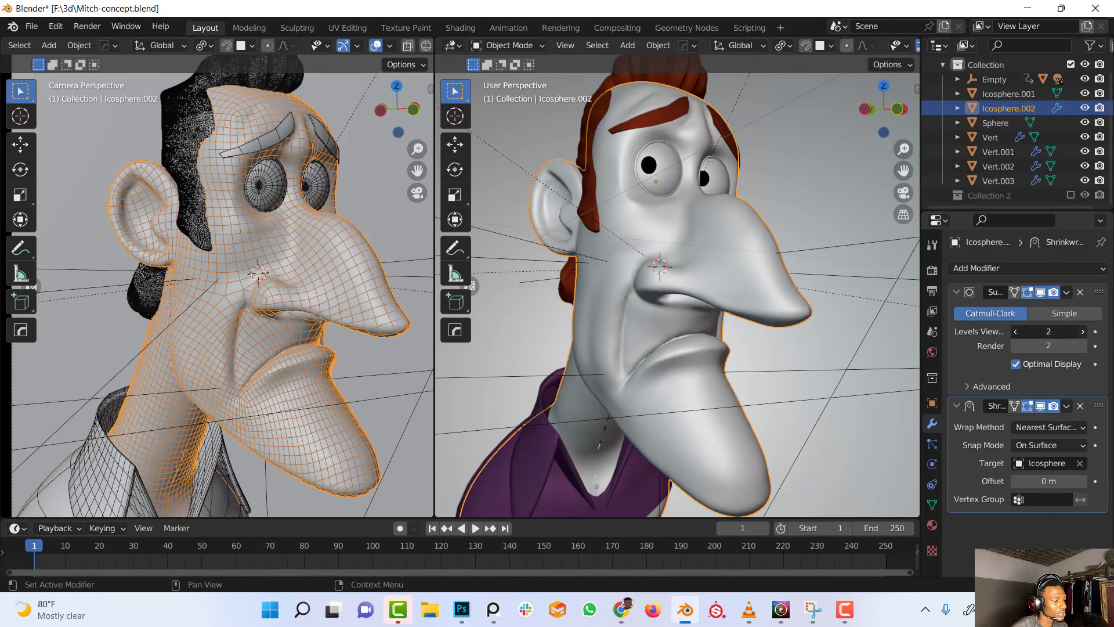
click(1083, 331)
scroll(287, 277, up, 2)
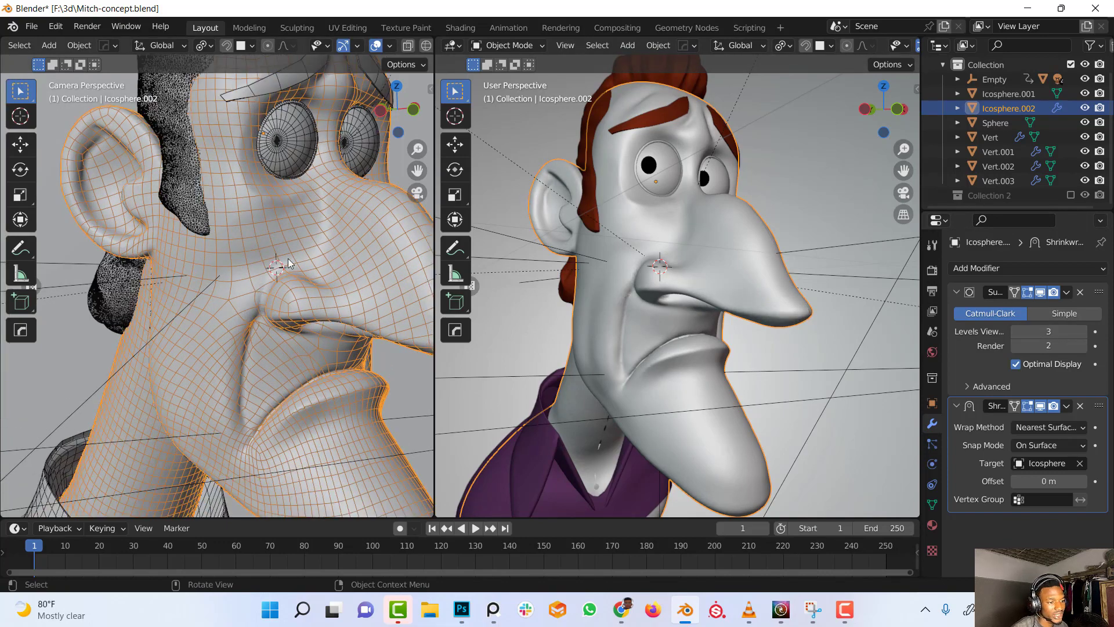
scroll(270, 337, down, 3)
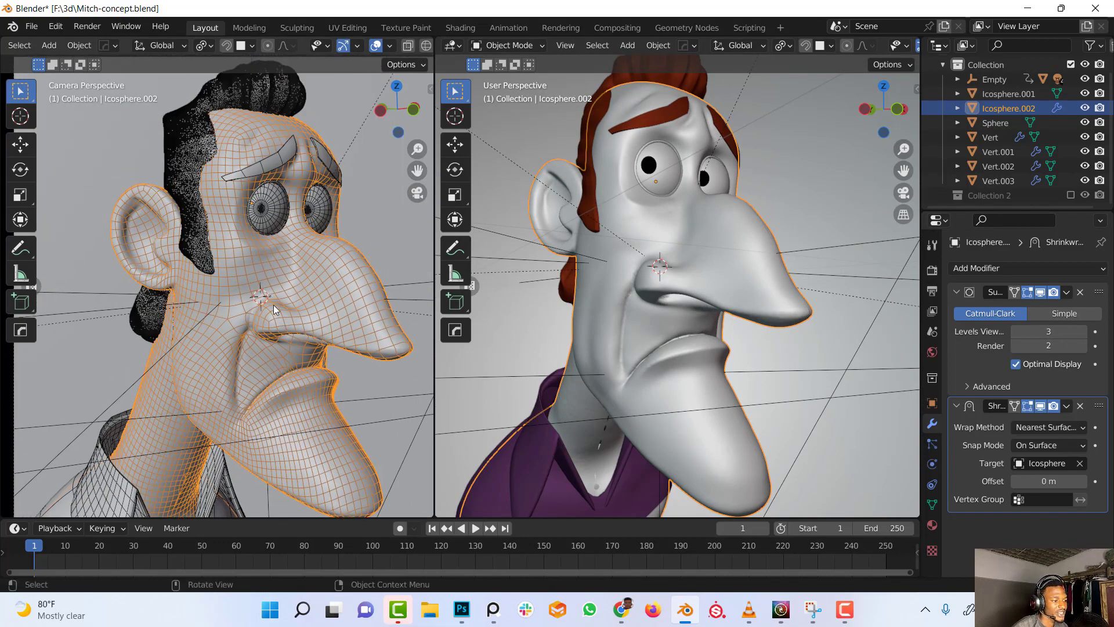
scroll(302, 318, up, 3)
shift+middle_drag(302, 318, 283, 255)
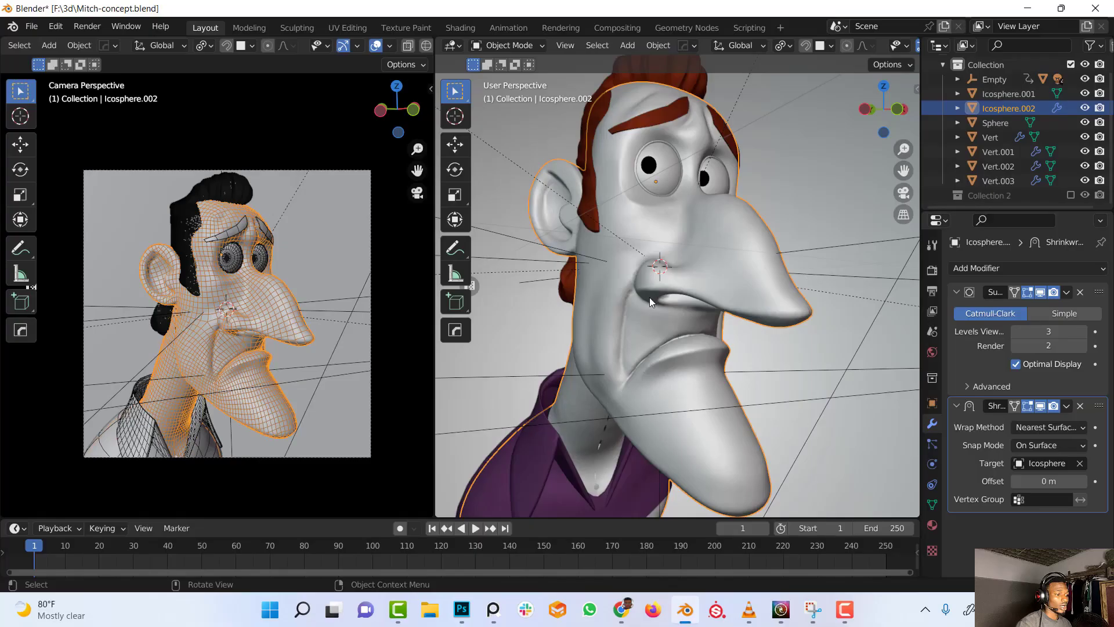
scroll(649, 297, down, 3)
mouse_move(650, 270)
middle_down()
mouse_move(688, 279)
mouse_move(645, 270)
middle_up()
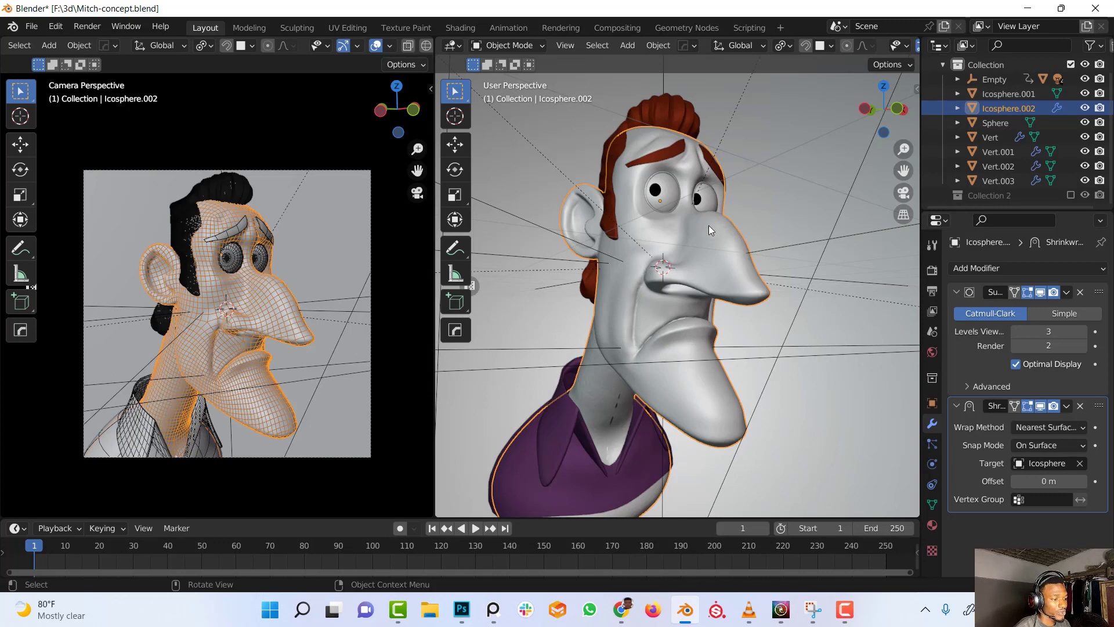
Hide Icosphere.002 and re-enable Collection 2 to show the original Icosphere head
middle_drag(708, 228, 701, 238)
scroll(687, 231, up, 1)
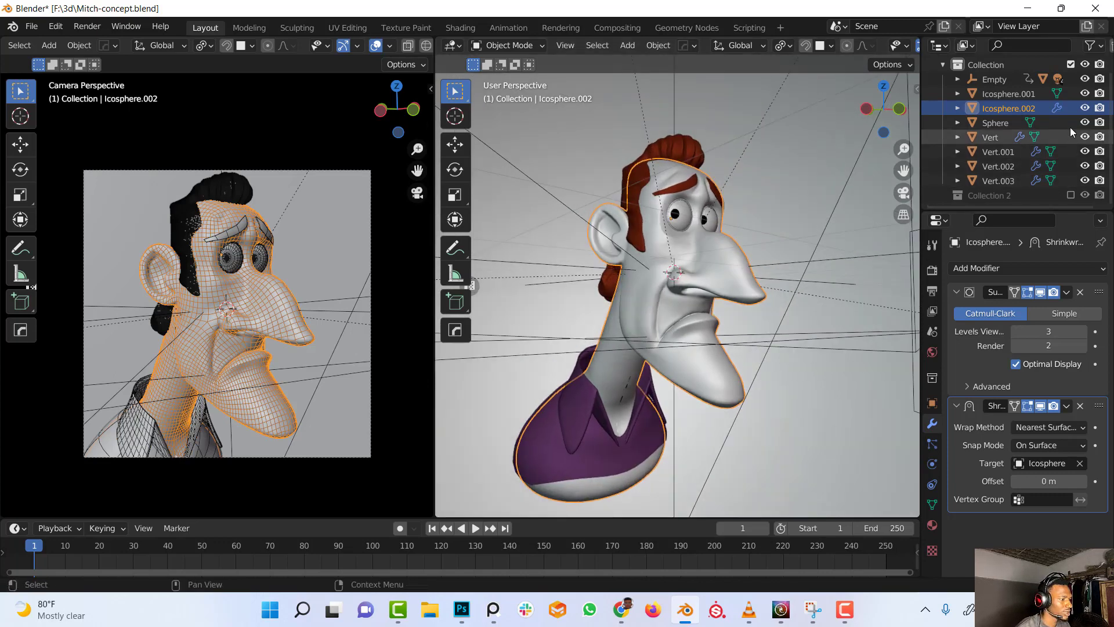
click(1085, 108)
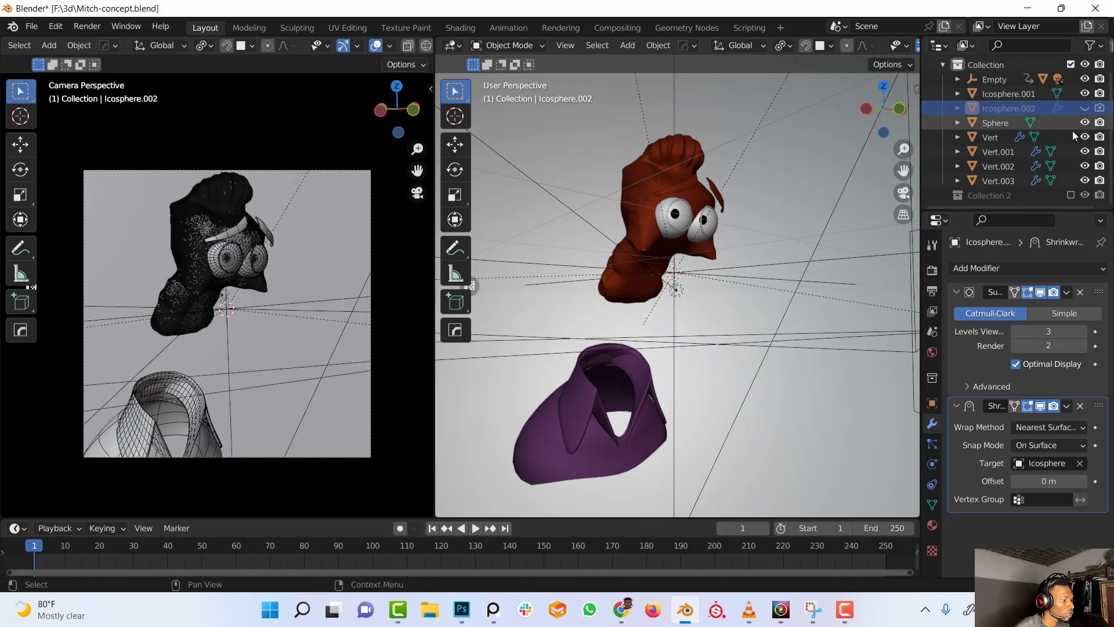
click(1071, 195)
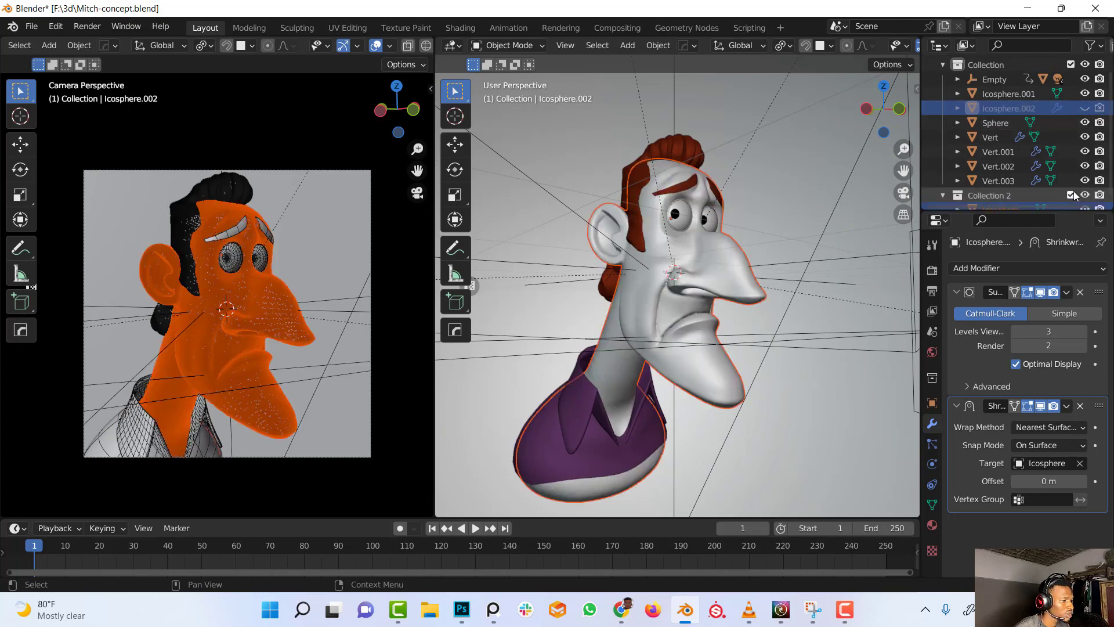
Duplicate Icosphere in place as Icosphere.003 into the main Collection, then exclude Collection 2
click(707, 253)
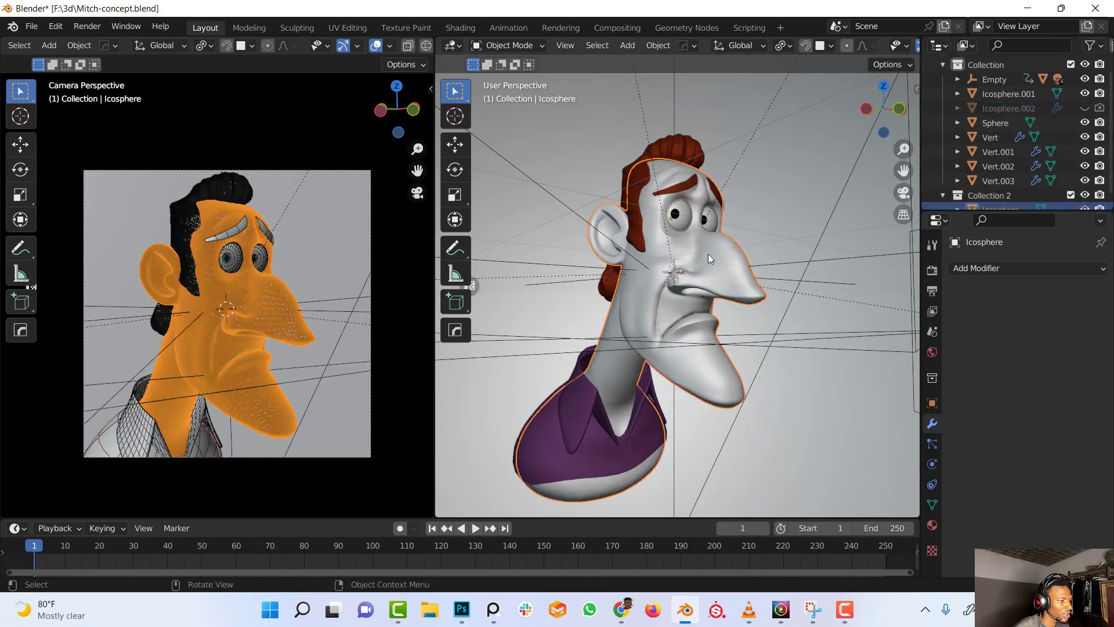
key(shift+d)
key(Escape)
key(m)
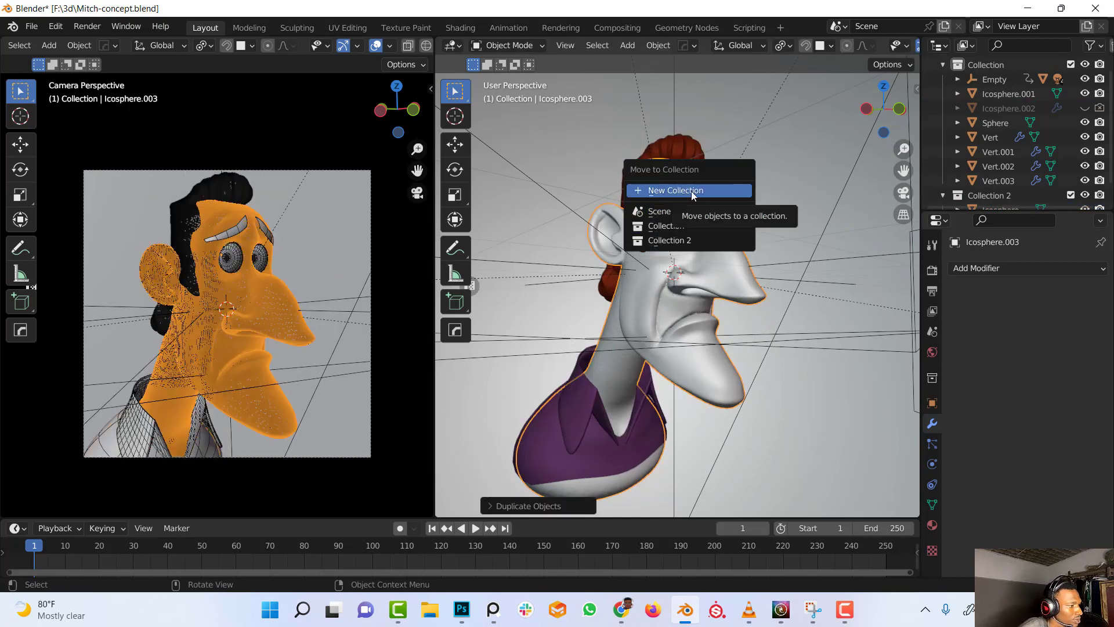
click(683, 225)
scroll(1037, 181, down, 2)
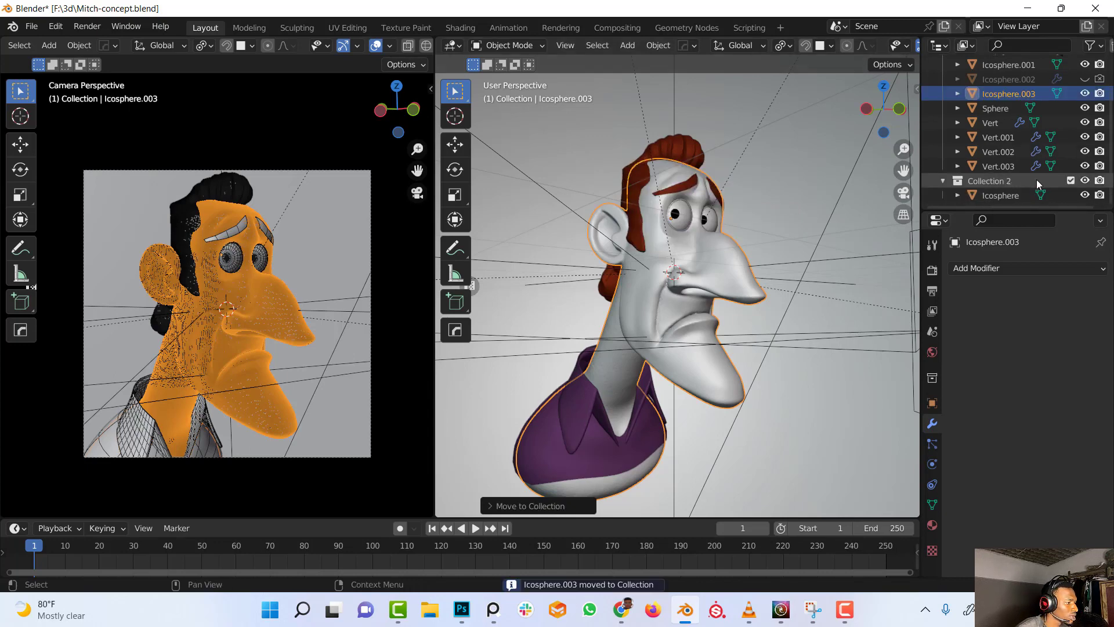
click(1071, 181)
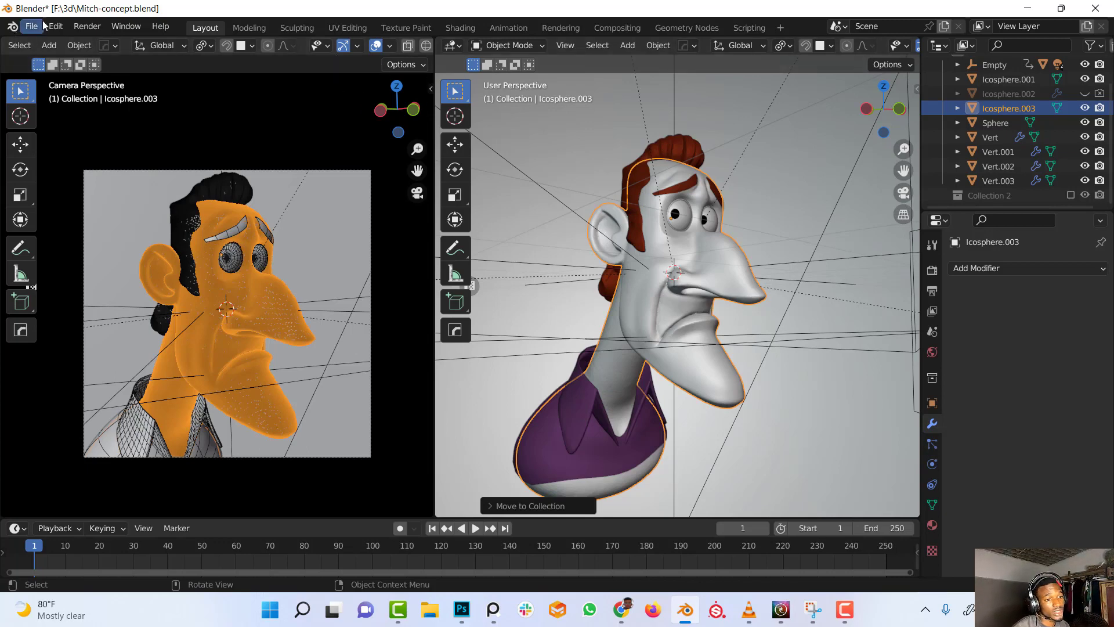
Search the Preferences add-ons for 'reme' to locate Quad Remesher Bridge, then close Preferences
click(60, 30)
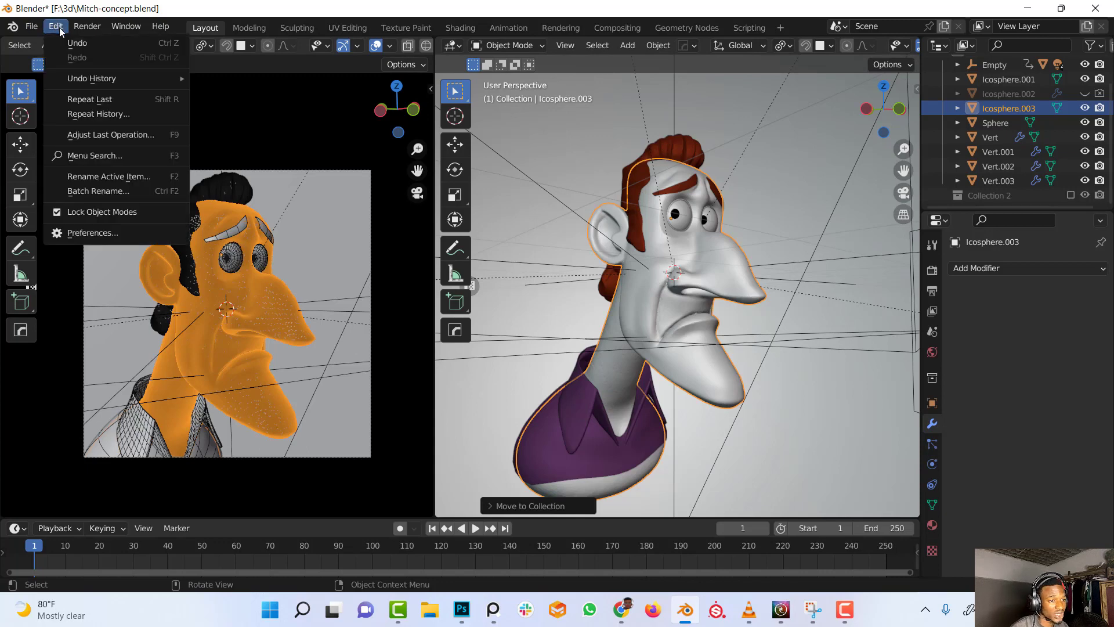
click(138, 233)
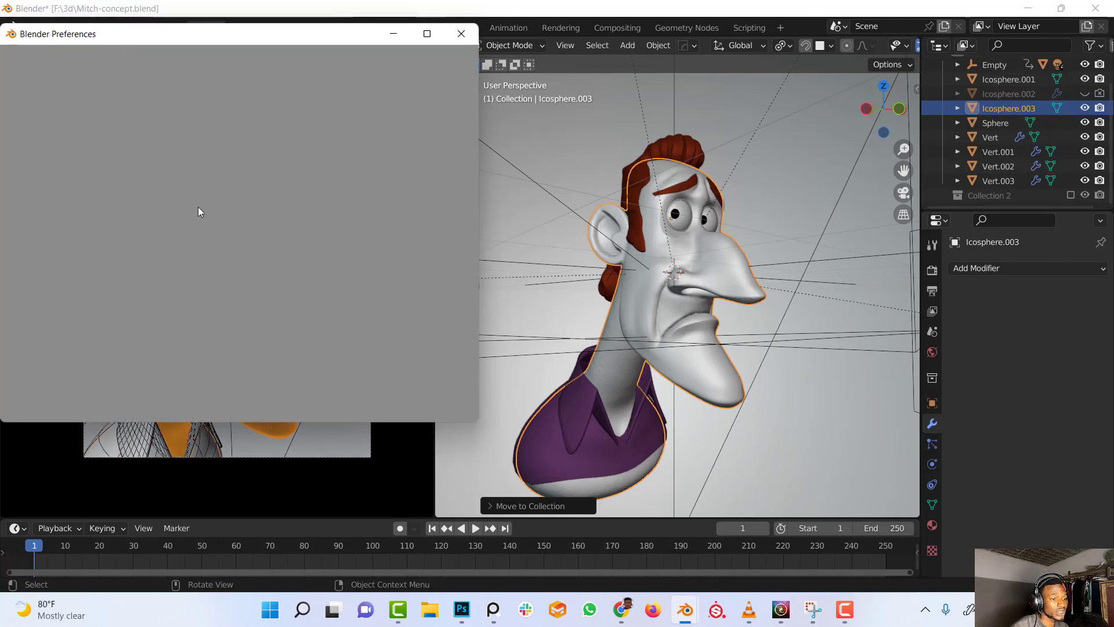
click(360, 58)
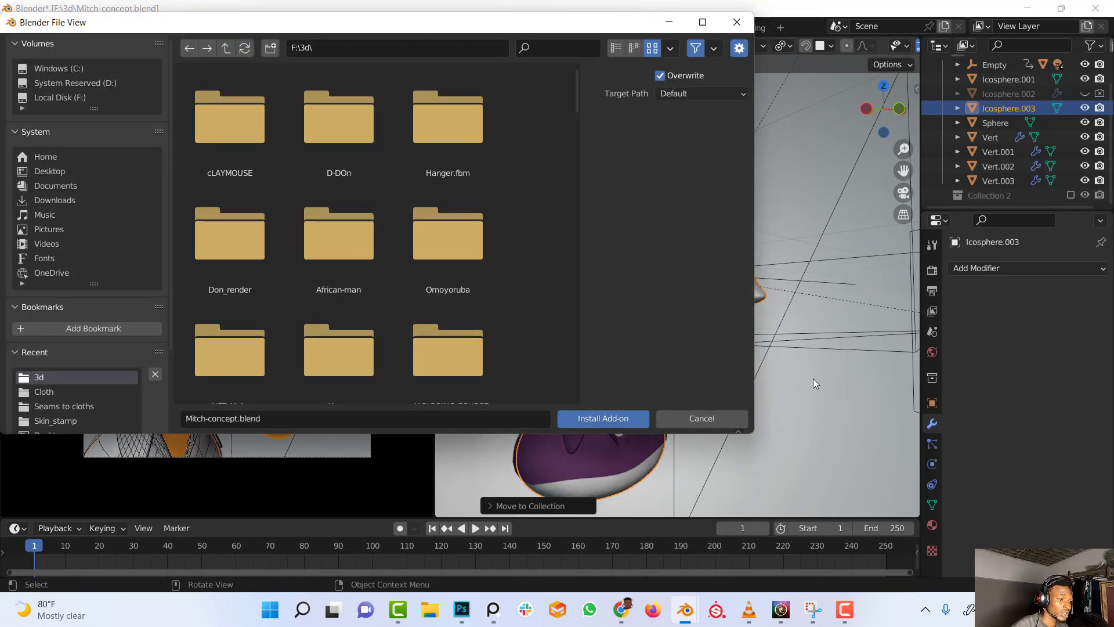
click(697, 415)
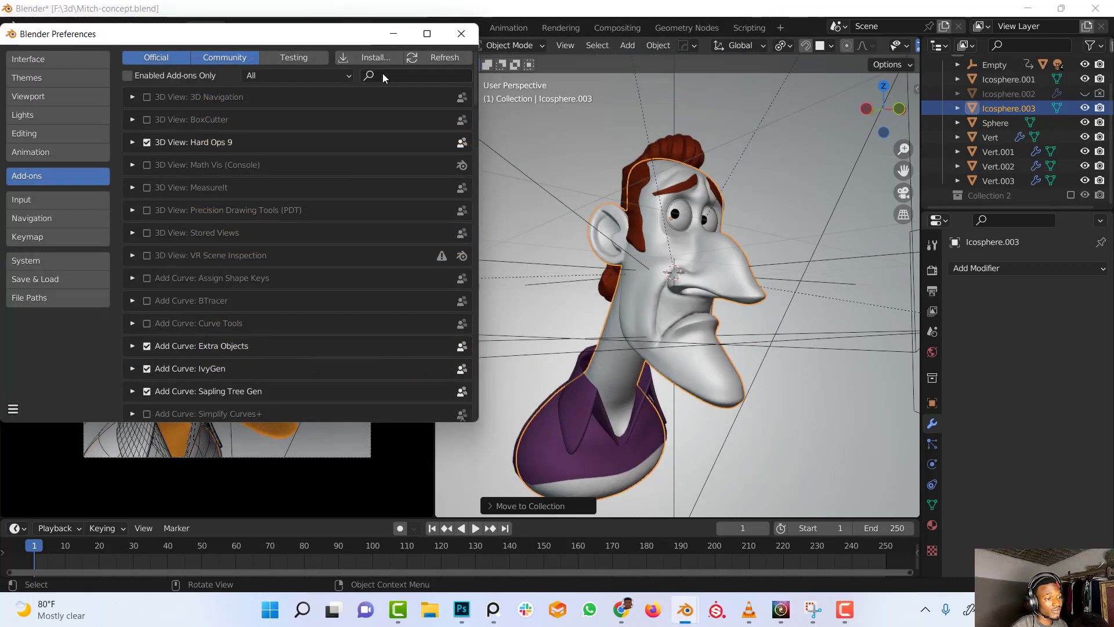
click(383, 75)
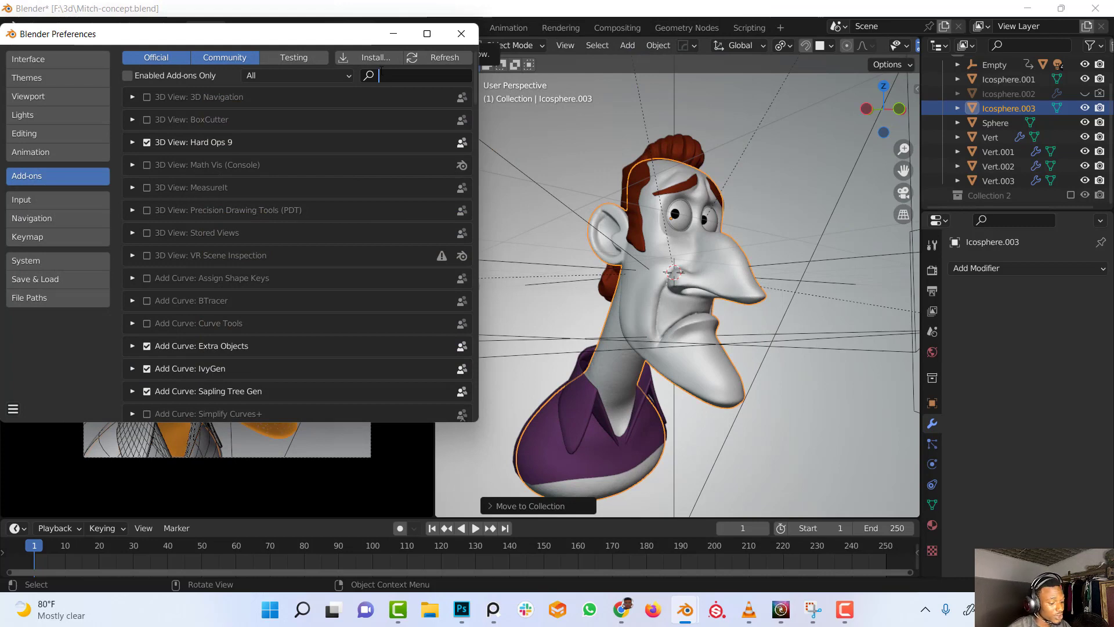
text(reme)
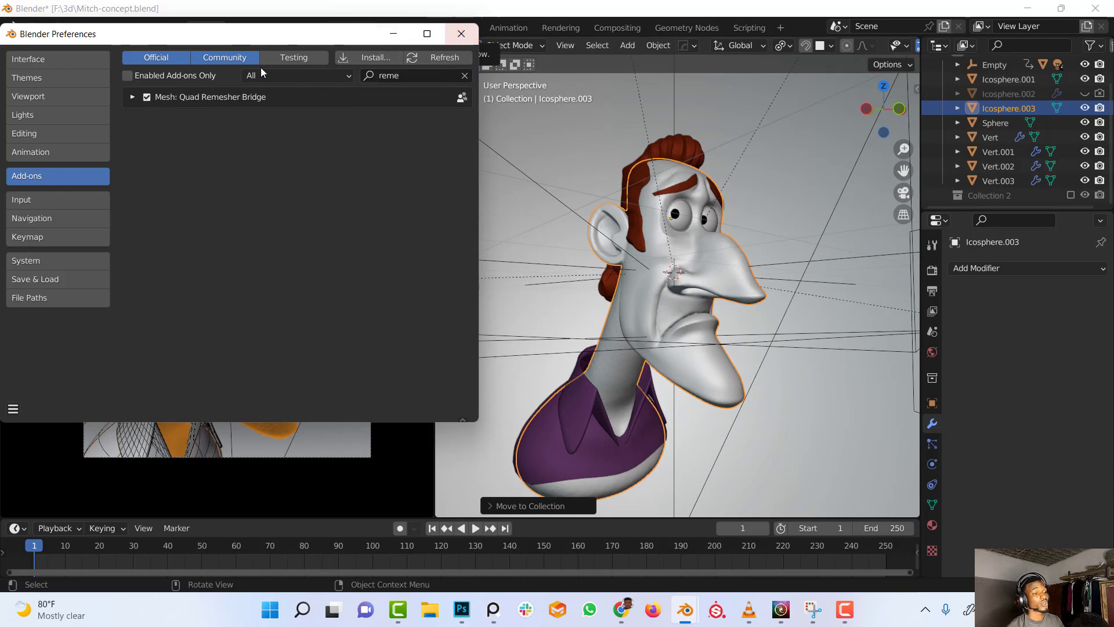
click(461, 33)
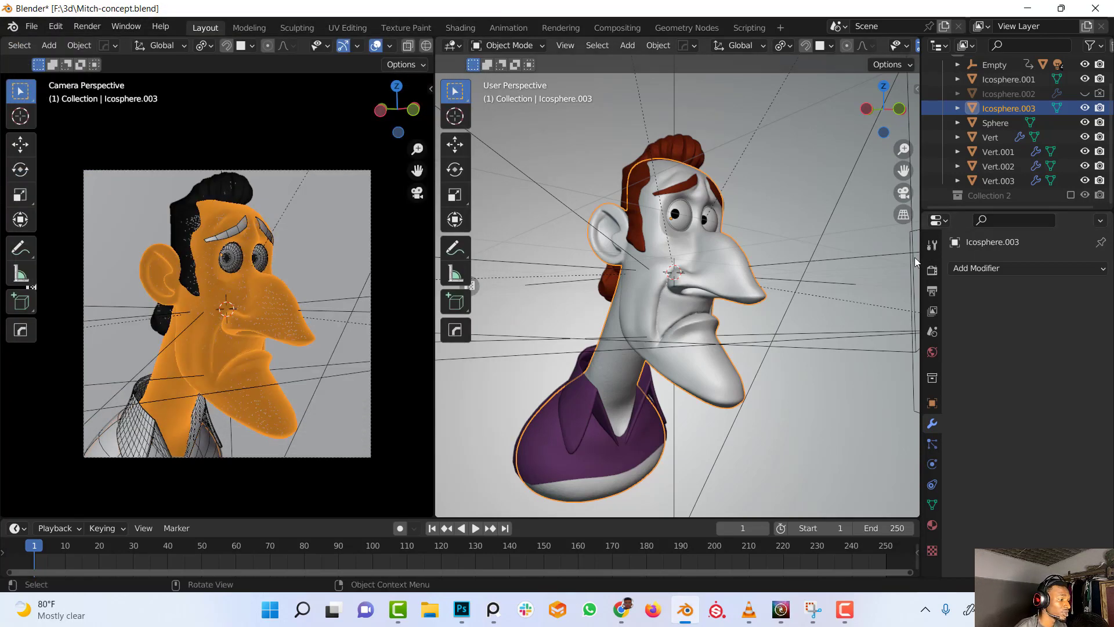
Browse the add-on panels in the viewport sidebar
key(n)
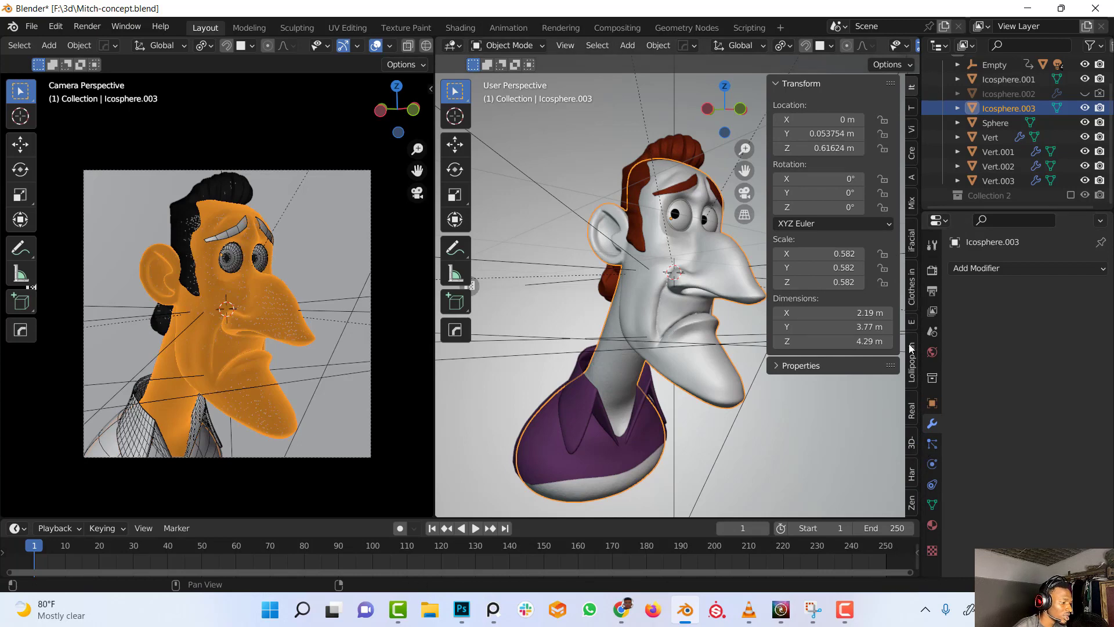
scroll(912, 353, down, 6)
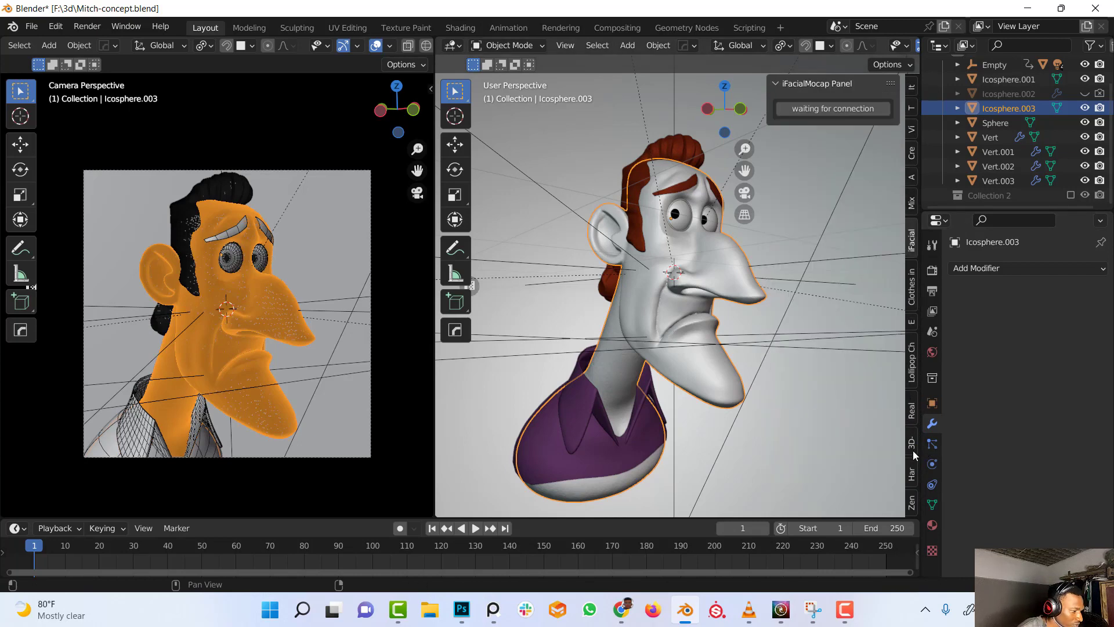
scroll(914, 454, down, 2)
click(912, 410)
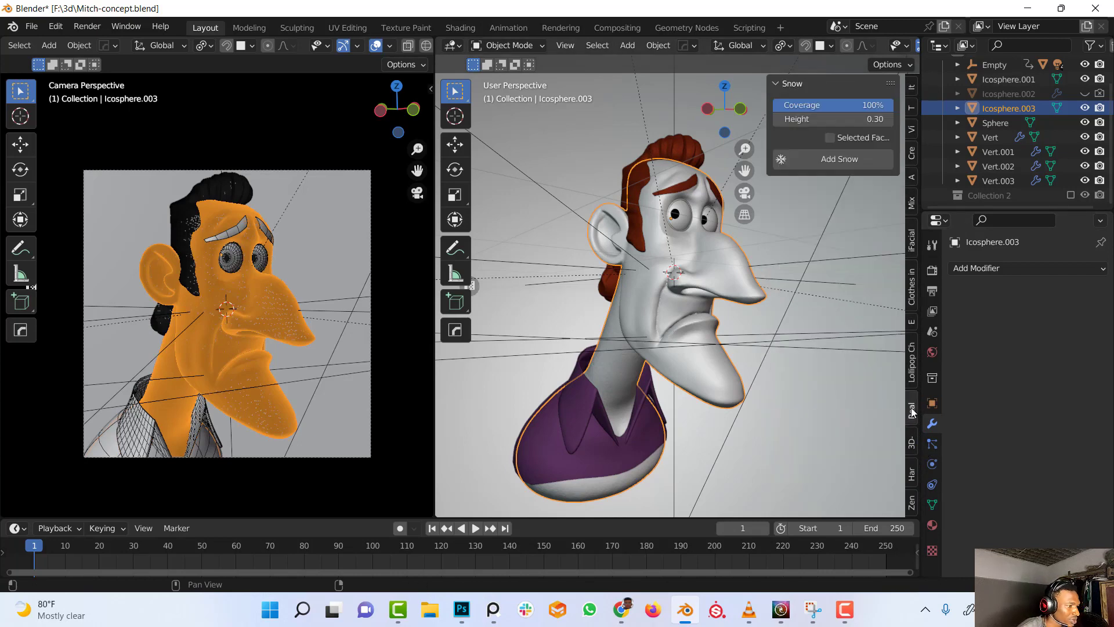
scroll(913, 444, down, 2)
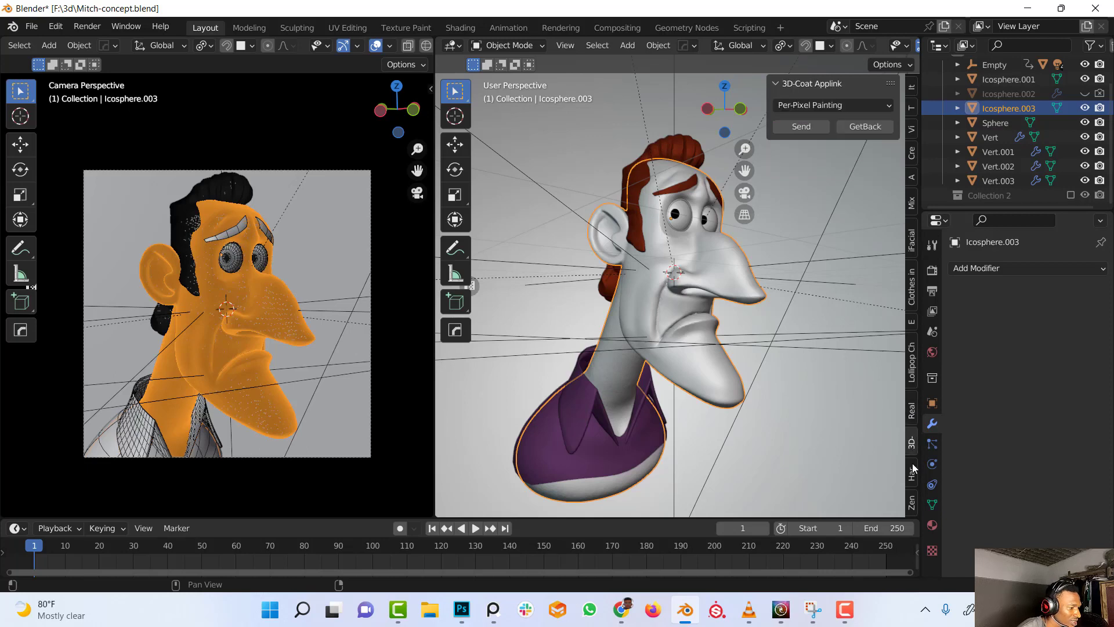
click(912, 498)
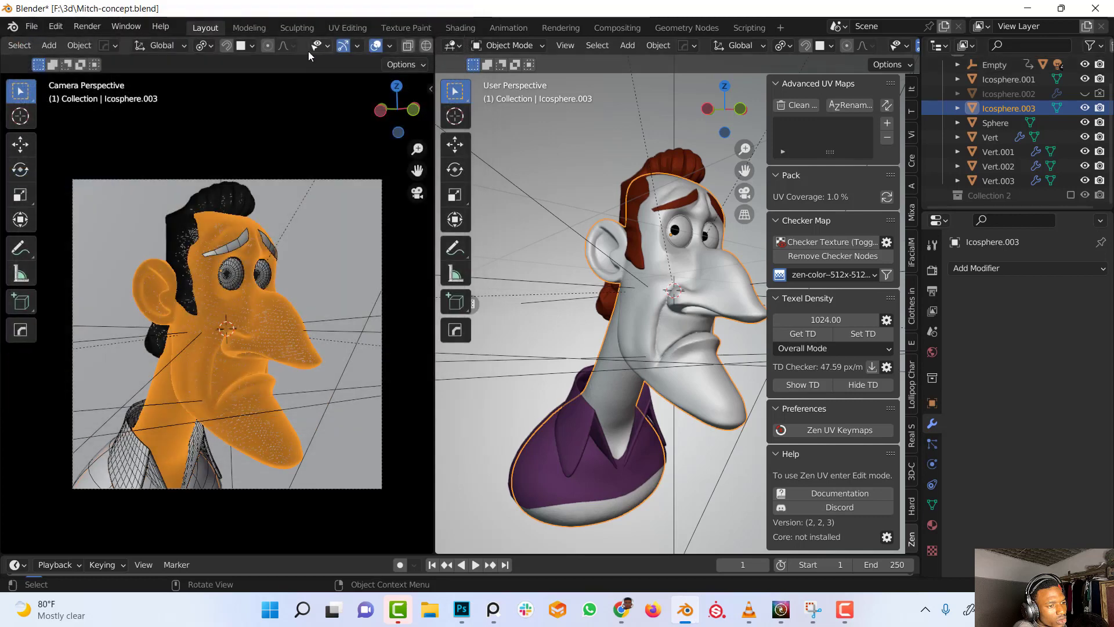
Enable the Quad Remesher Bridge add-on in Preferences and save the preferences
click(56, 27)
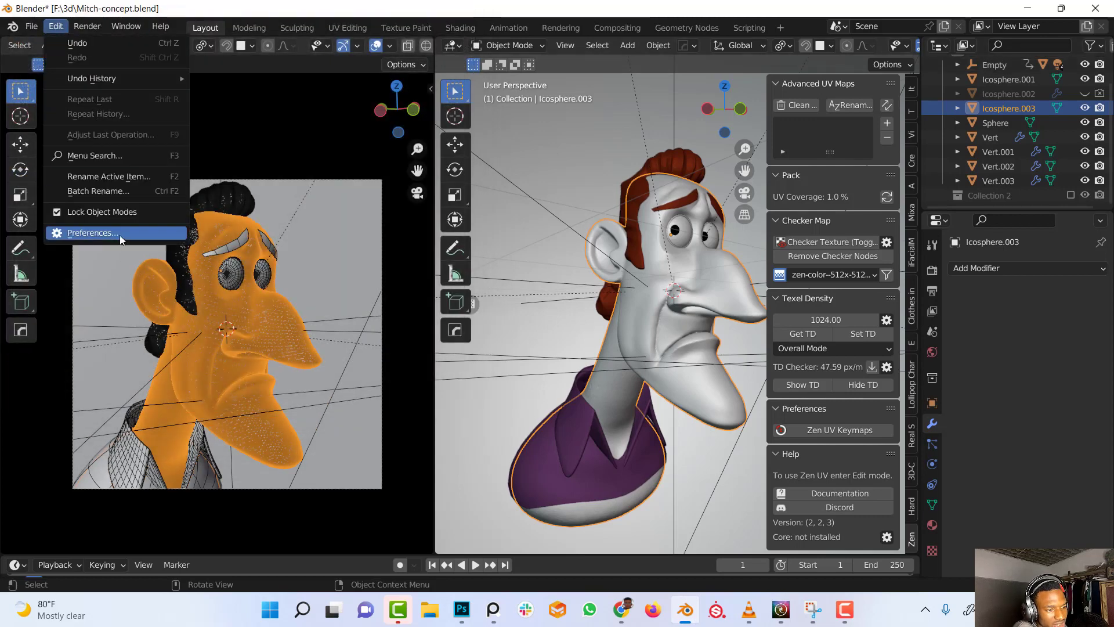
click(119, 235)
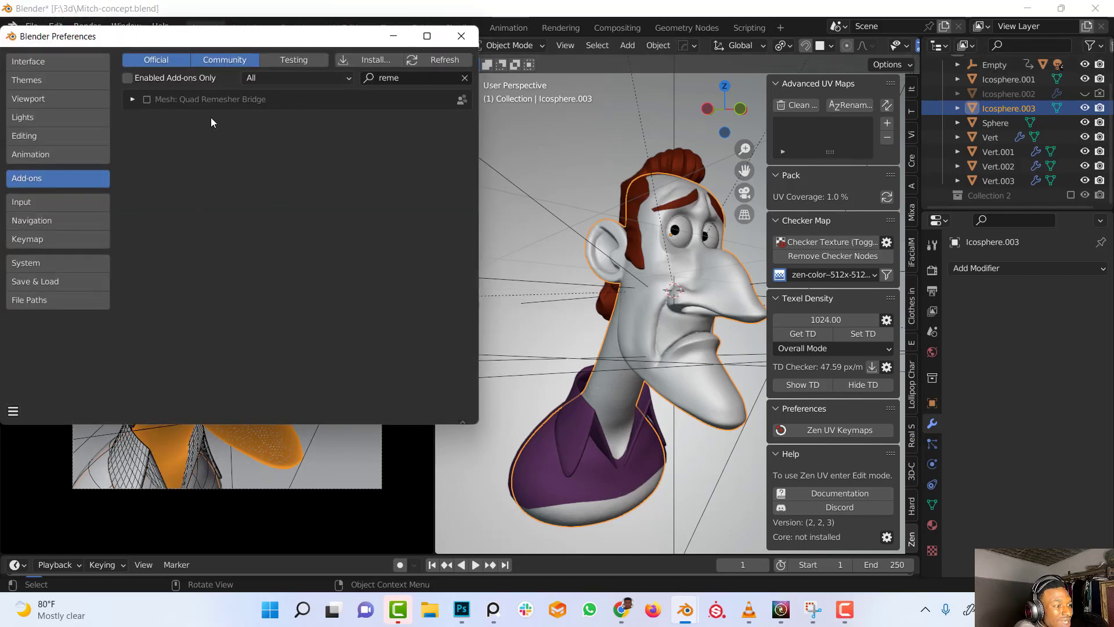
click(147, 100)
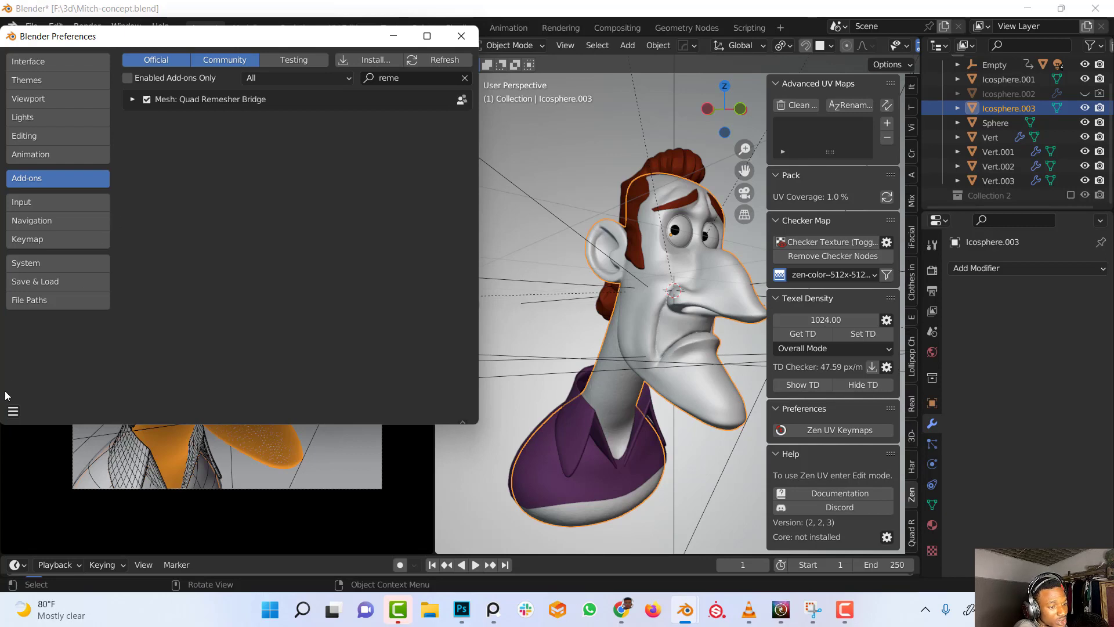
click(13, 411)
click(62, 373)
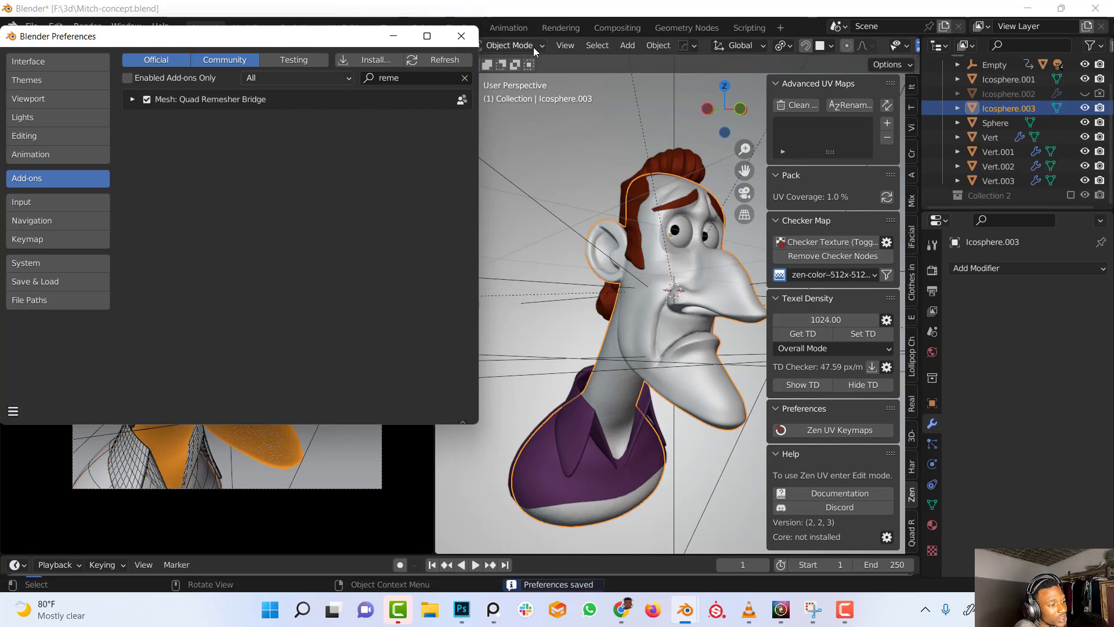
click(461, 37)
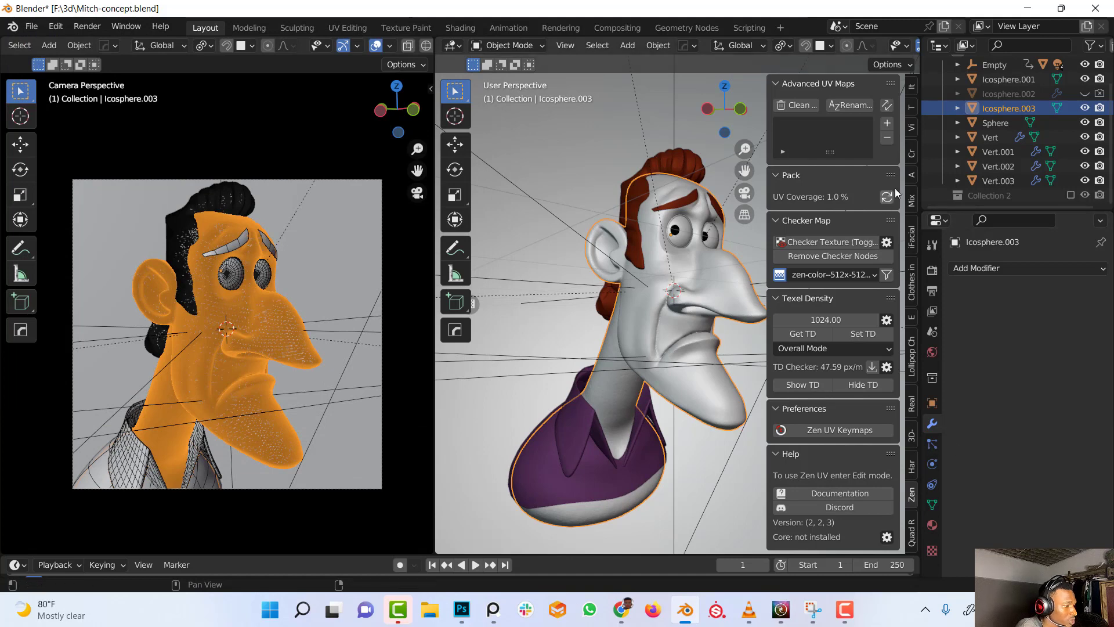
Run Quad Remesher on the head with a 5000 quad count, creating Retopo_Icosphere.003
click(913, 533)
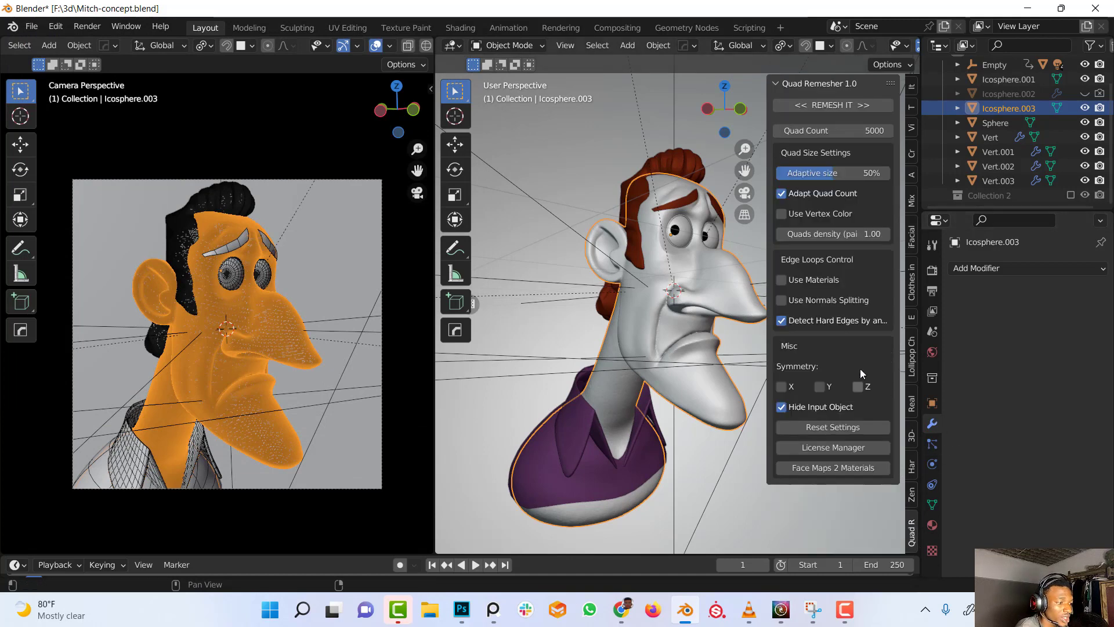
middle_drag(706, 303, 650, 292)
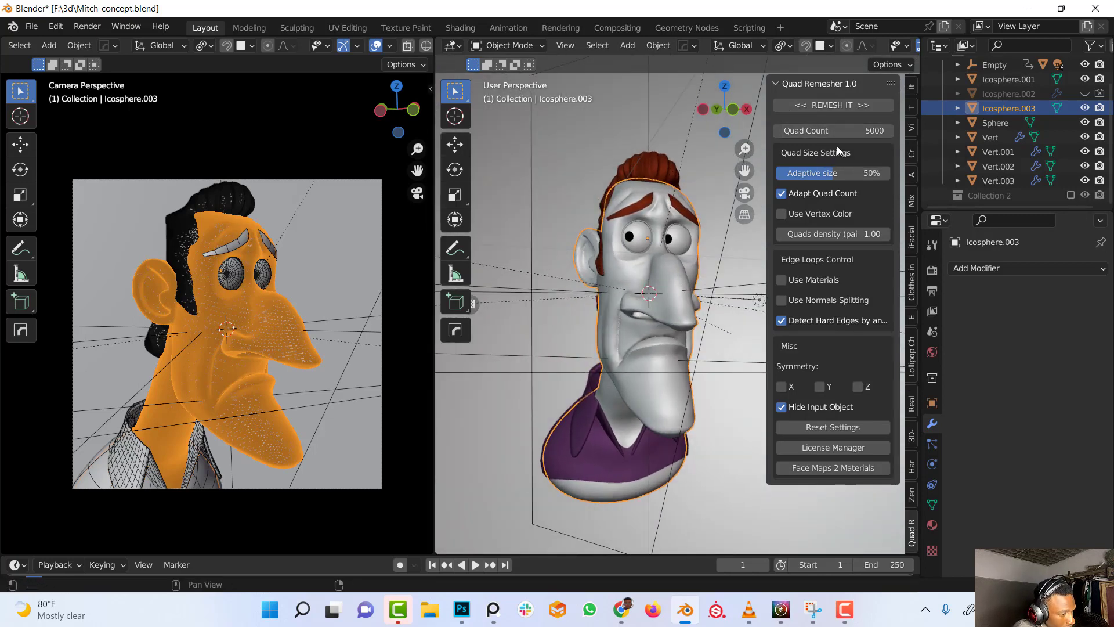
click(848, 108)
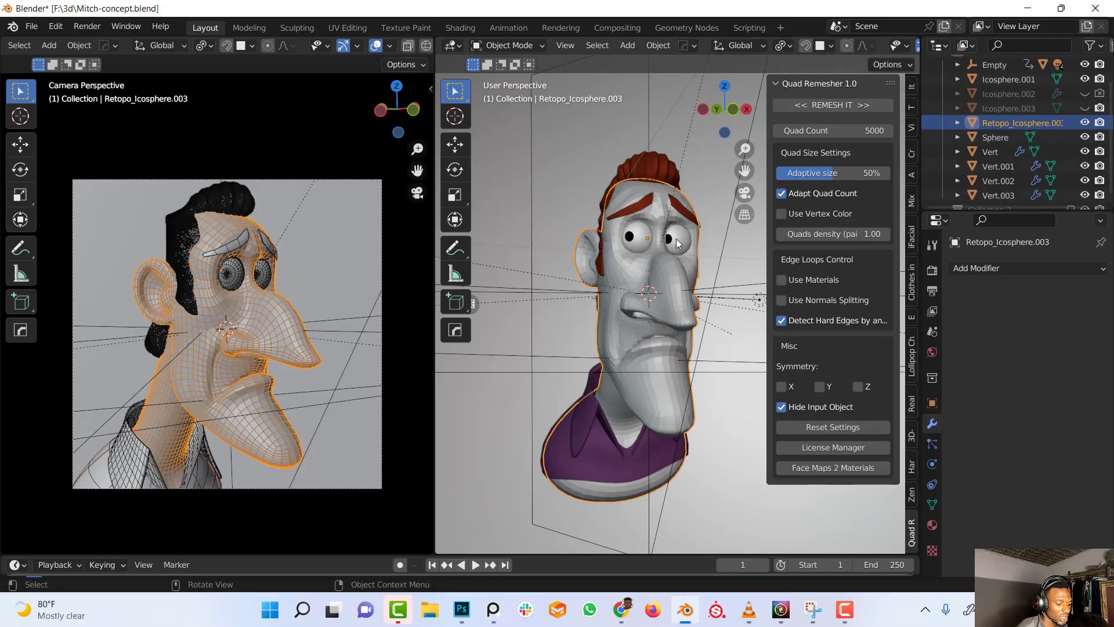
Close the sidebar, orbit around Retopo_Icosphere.003, and view its Object Data properties
scroll(695, 245, up, 4)
key(n)
scroll(690, 273, down, 4)
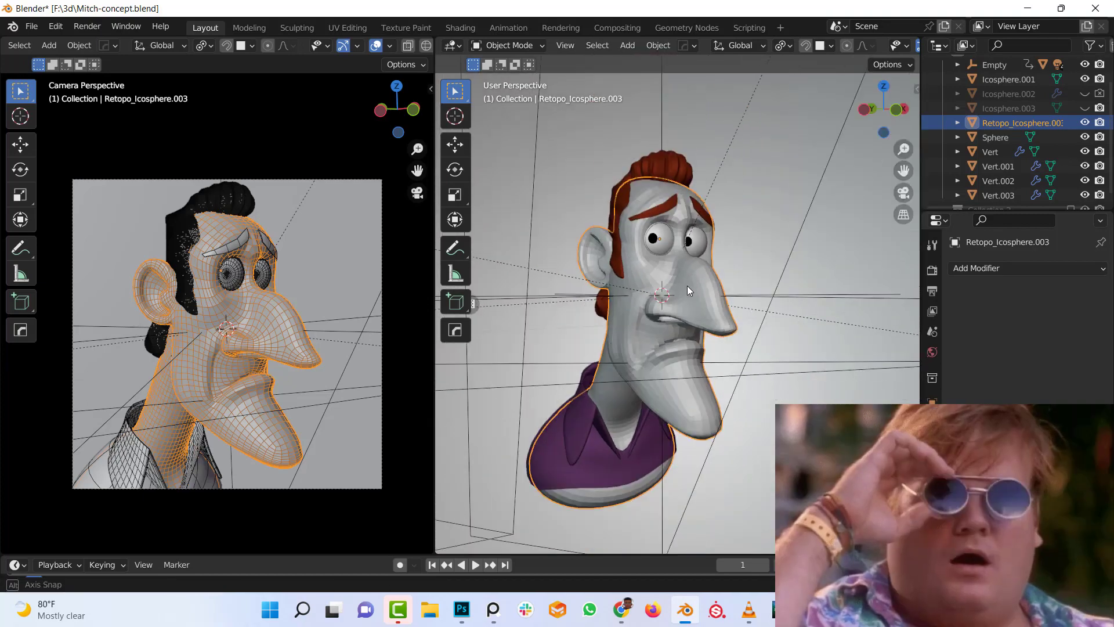
scroll(687, 286, up, 3)
middle_drag(646, 298, 667, 320)
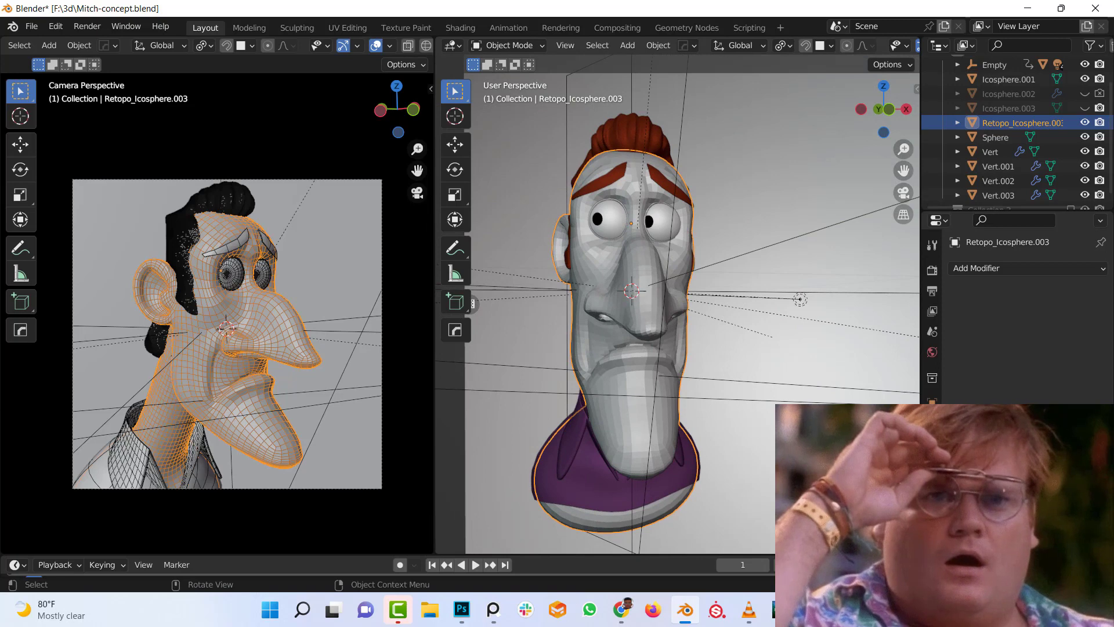
click(933, 505)
scroll(989, 509, down, 5)
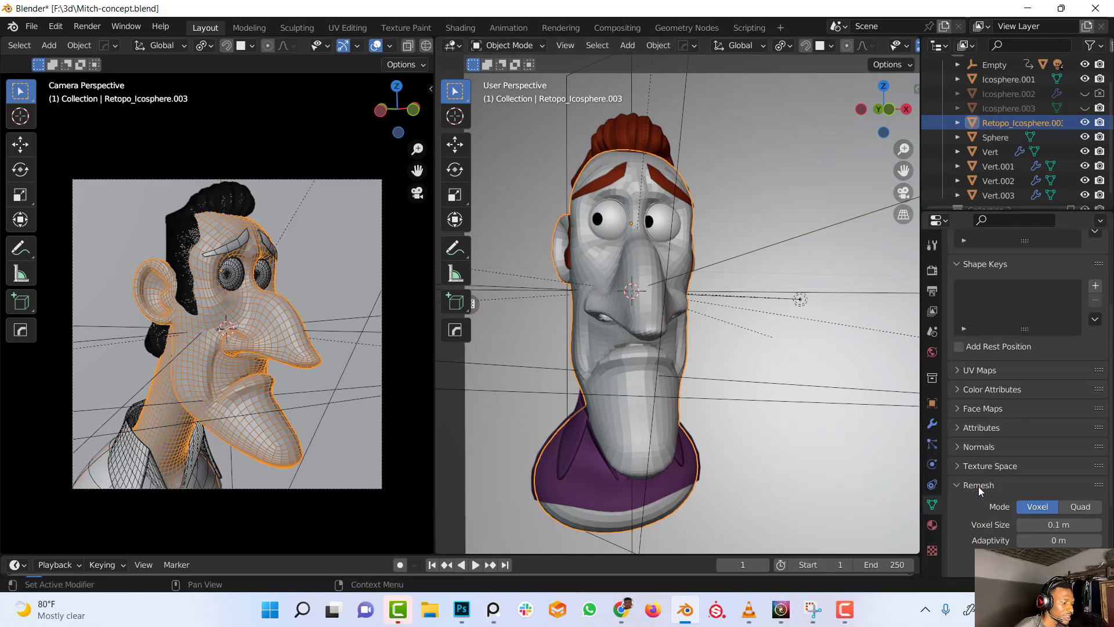
scroll(622, 286, up, 3)
mouse_move(622, 286)
middle_down()
mouse_move(653, 304)
mouse_move(645, 277)
middle_up()
Shade Retopo_Icosphere.003 smooth and add a Catmull-Clark Subdivision Surface modifier
right_click(645, 277)
click(644, 277)
scroll(657, 280, down, 4)
click(933, 424)
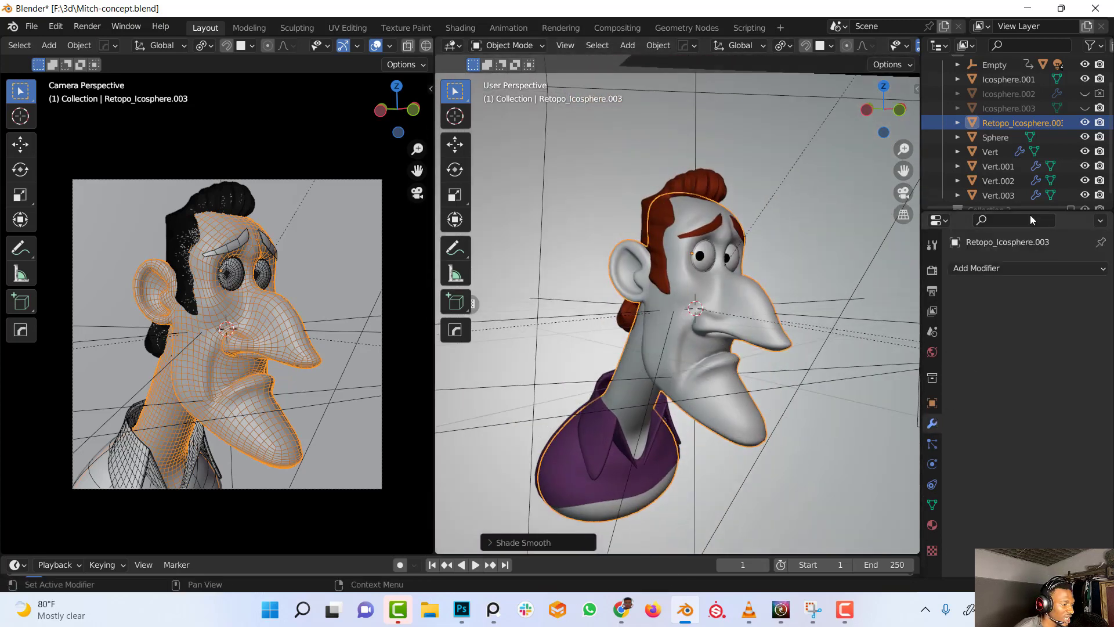
click(1002, 268)
click(827, 528)
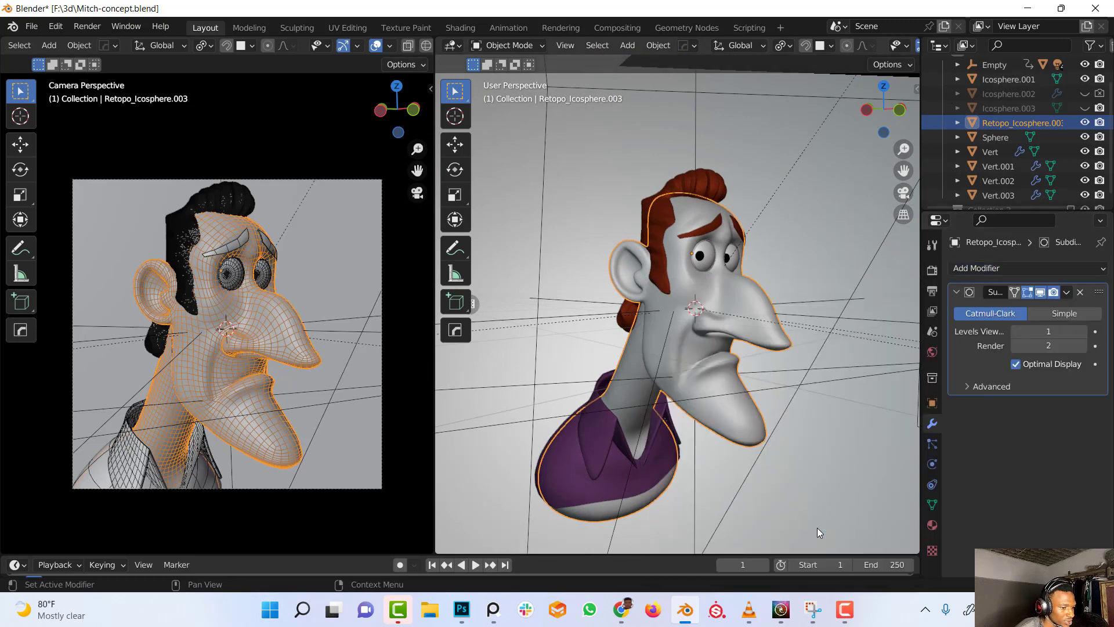
Add a Shrinkwrap modifier with Icosphere as its target
click(1011, 266)
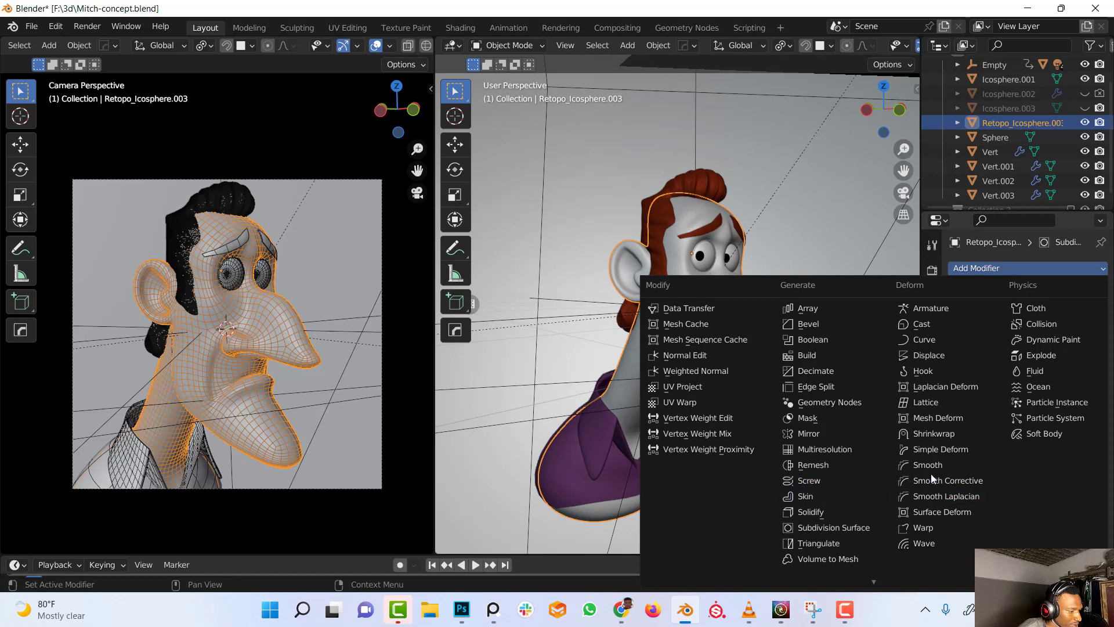
click(922, 435)
click(1028, 465)
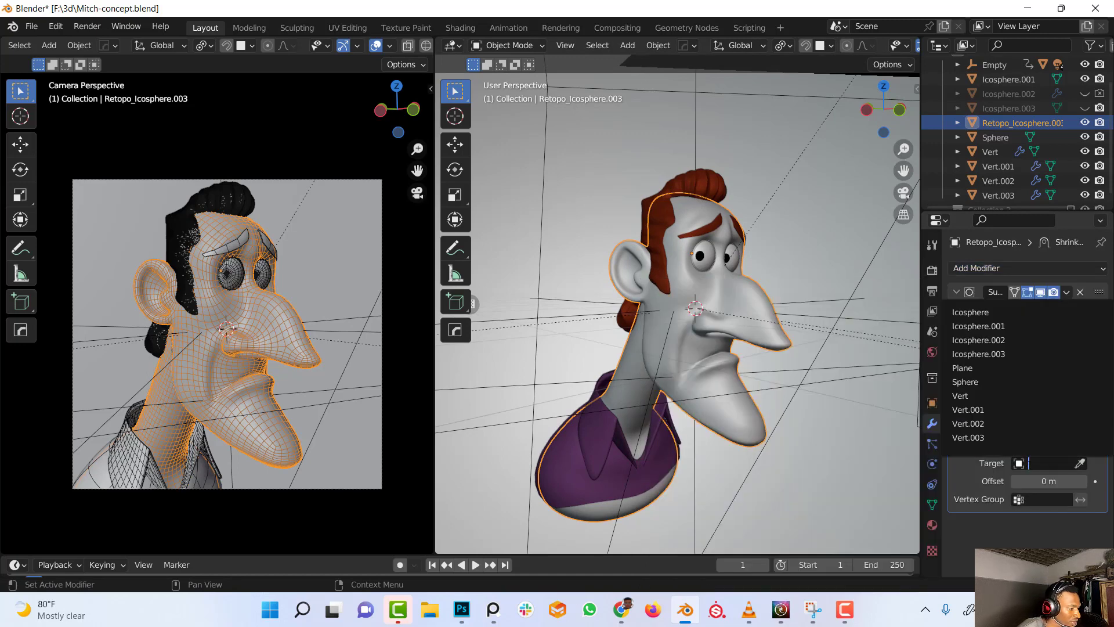
click(987, 314)
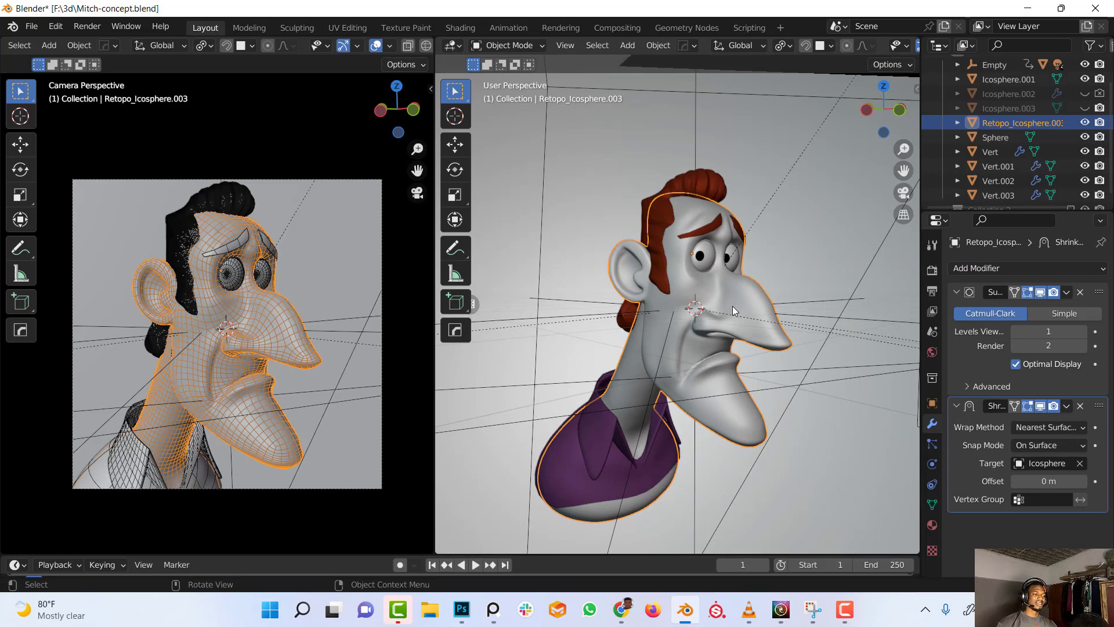
scroll(702, 287, down, 2)
middle_drag(729, 286, 656, 289)
Turn off viewport overlays in the left camera view and frame it closer on the head
scroll(227, 279, up, 2)
click(371, 49)
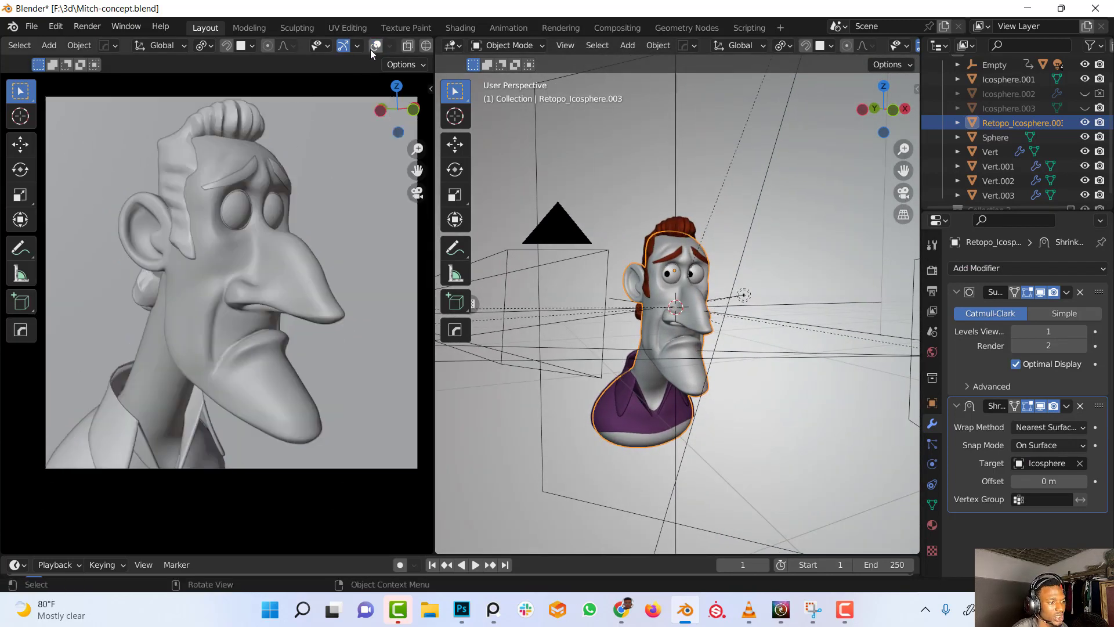
shift+middle_drag(330, 146, 305, 176)
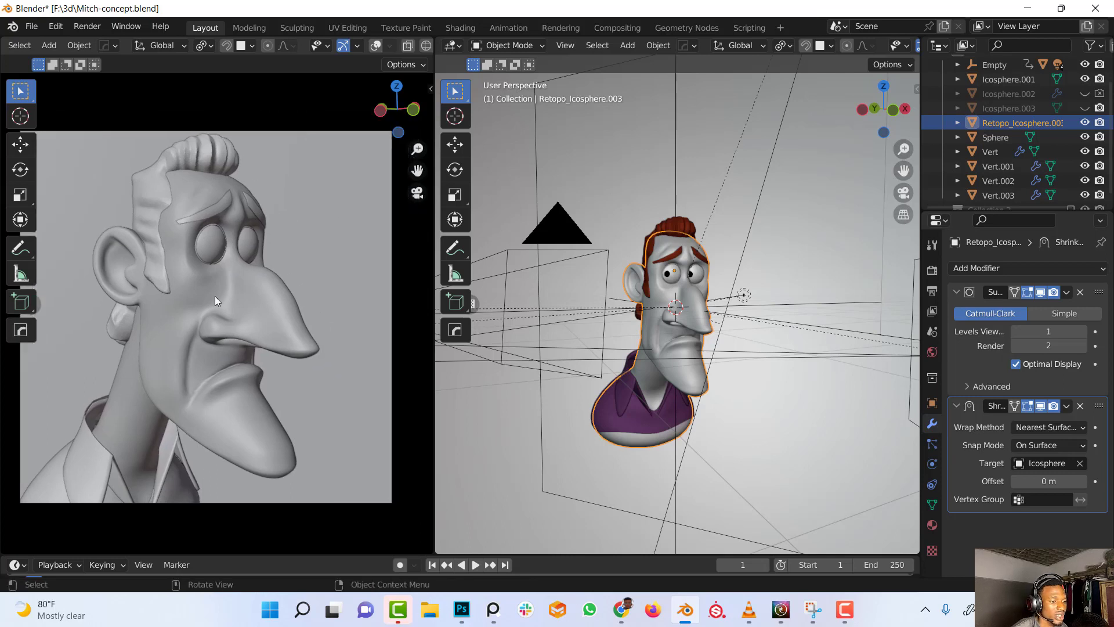